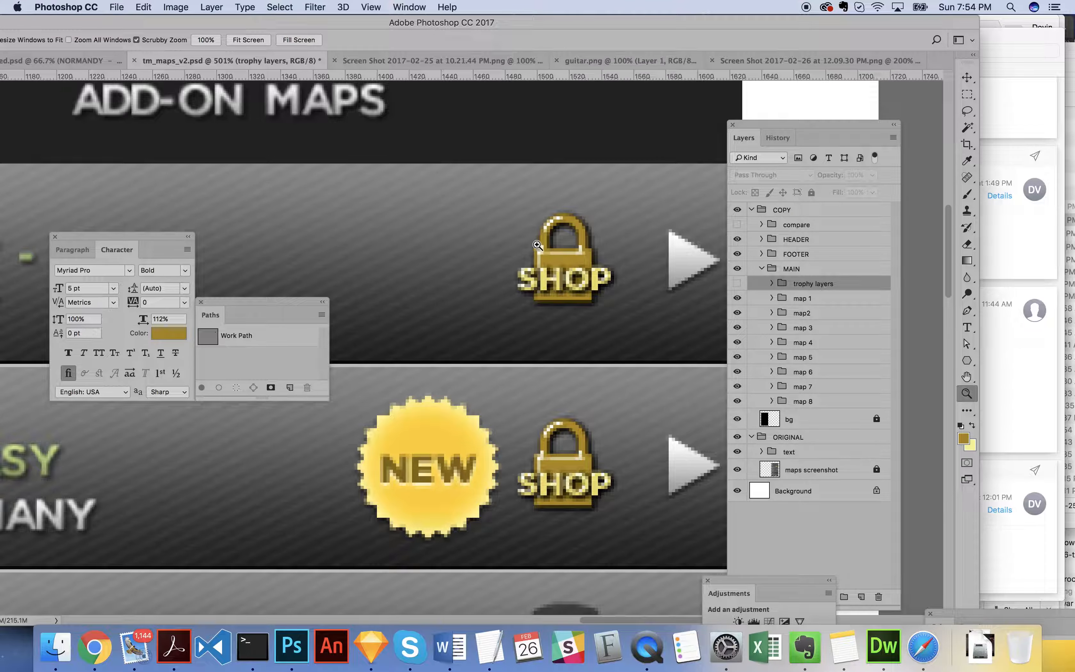
- Sample the gold of the SHOP lock's body as the foreground color
drag(523, 214, 410, 154)
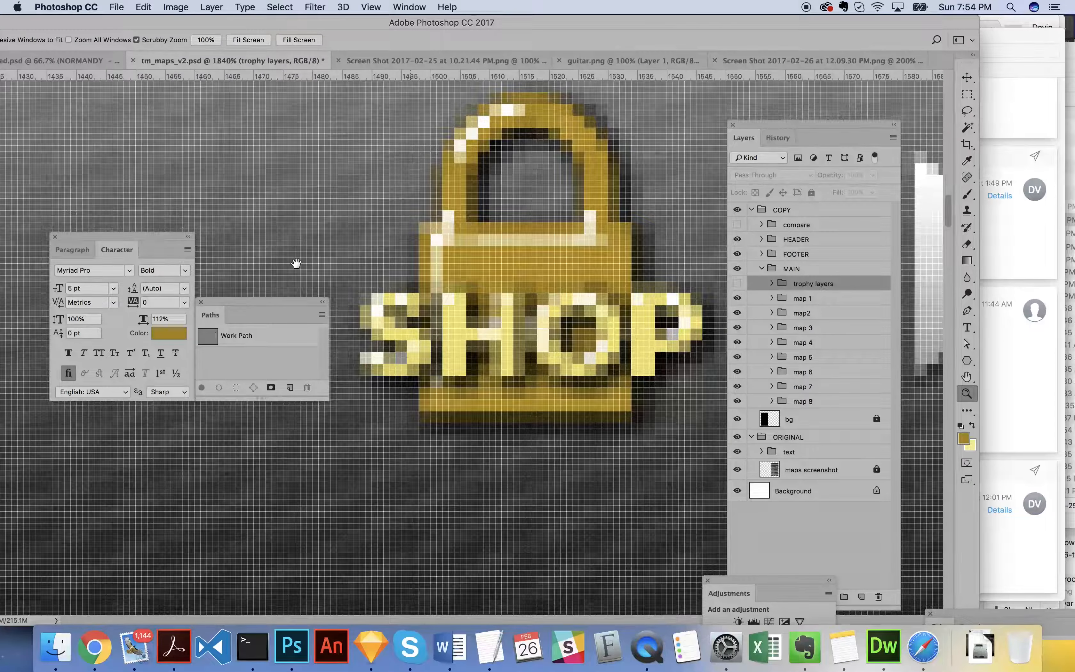
drag(284, 302, 241, 443)
drag(166, 235, 306, 154)
drag(967, 67, 383, 92)
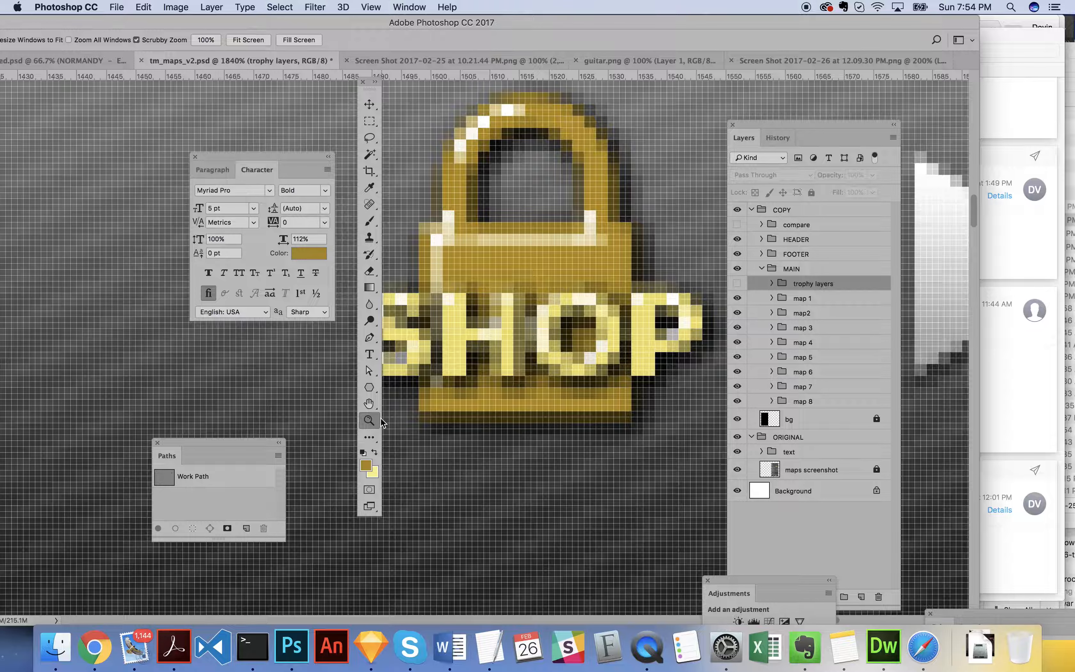
click(367, 464)
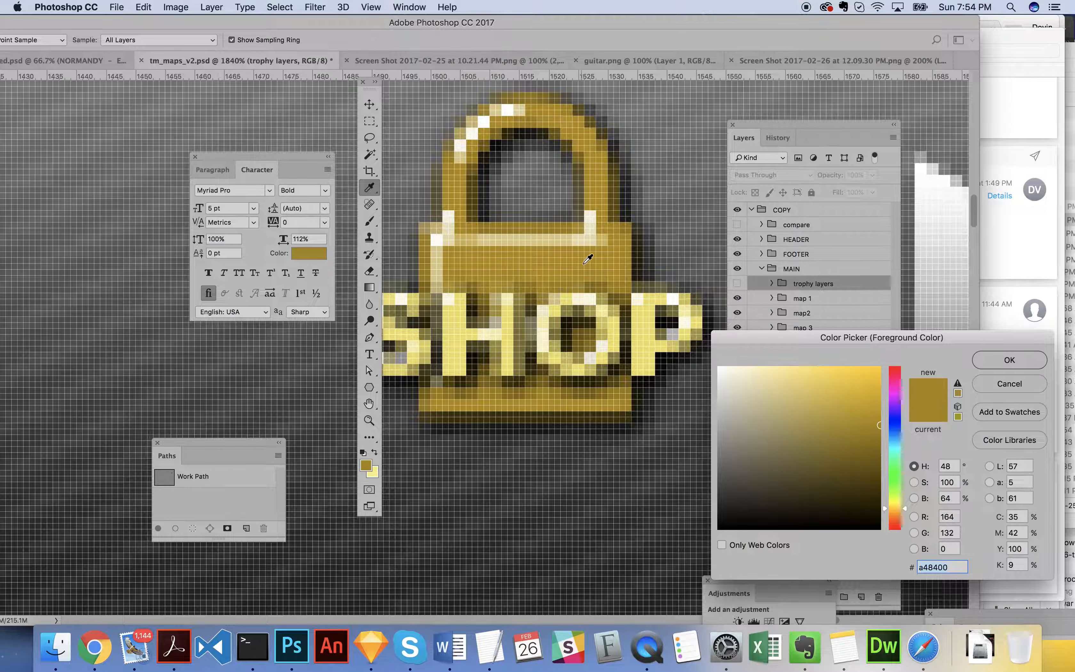
click(563, 265)
click(1029, 358)
key(z)
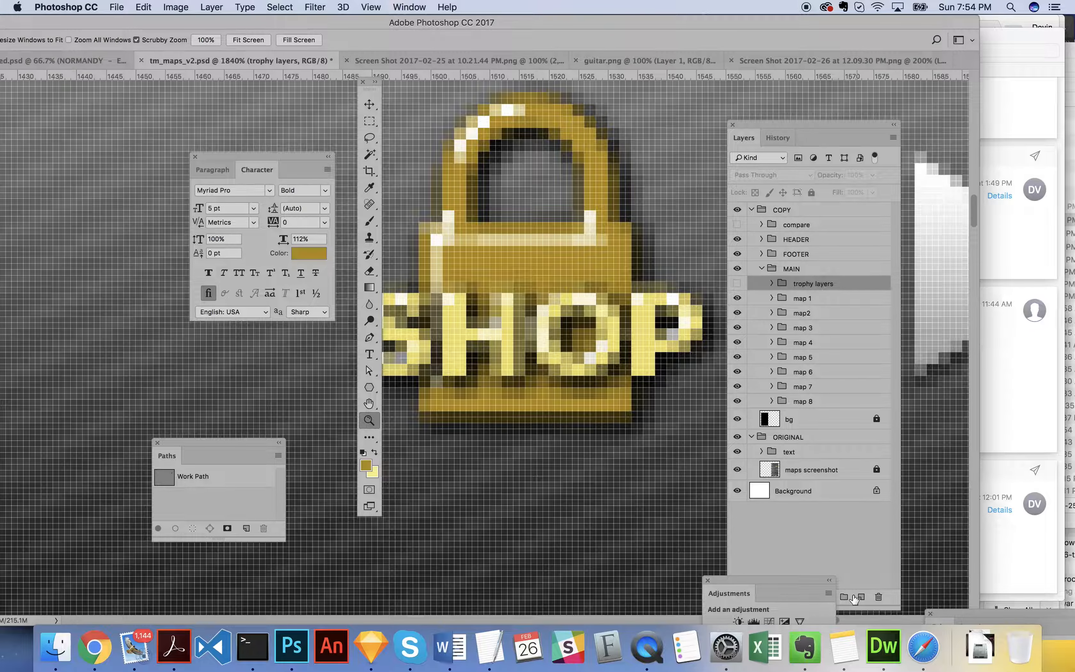
- Add a new layer above the trophy layers group and trace the lock's rectangular body with a closed Pen path
drag(816, 579, 694, 573)
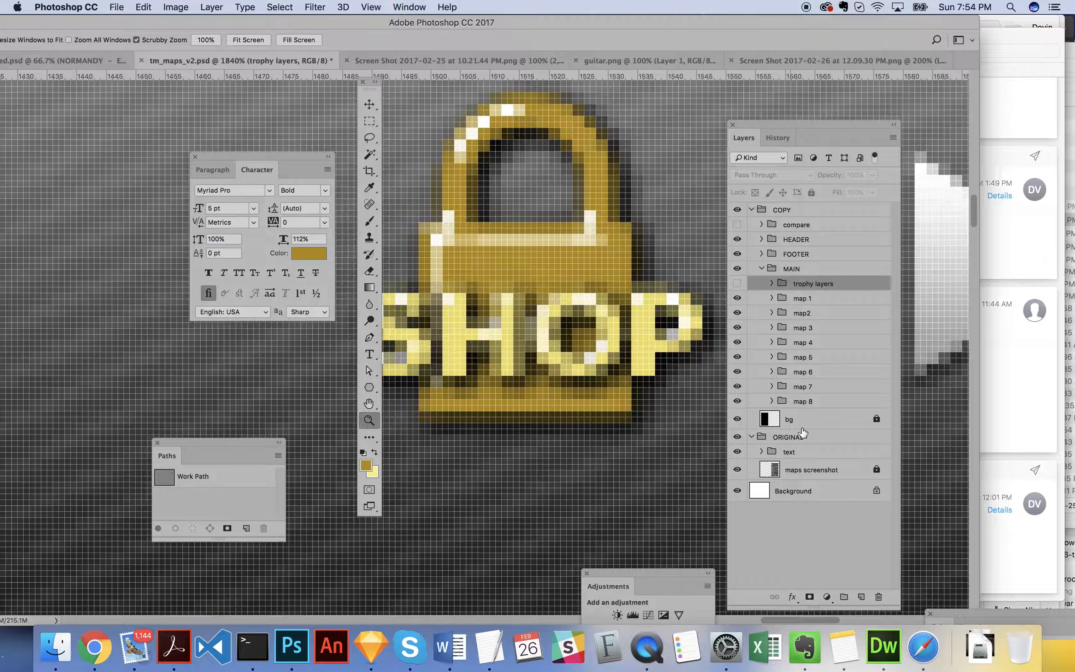
click(861, 596)
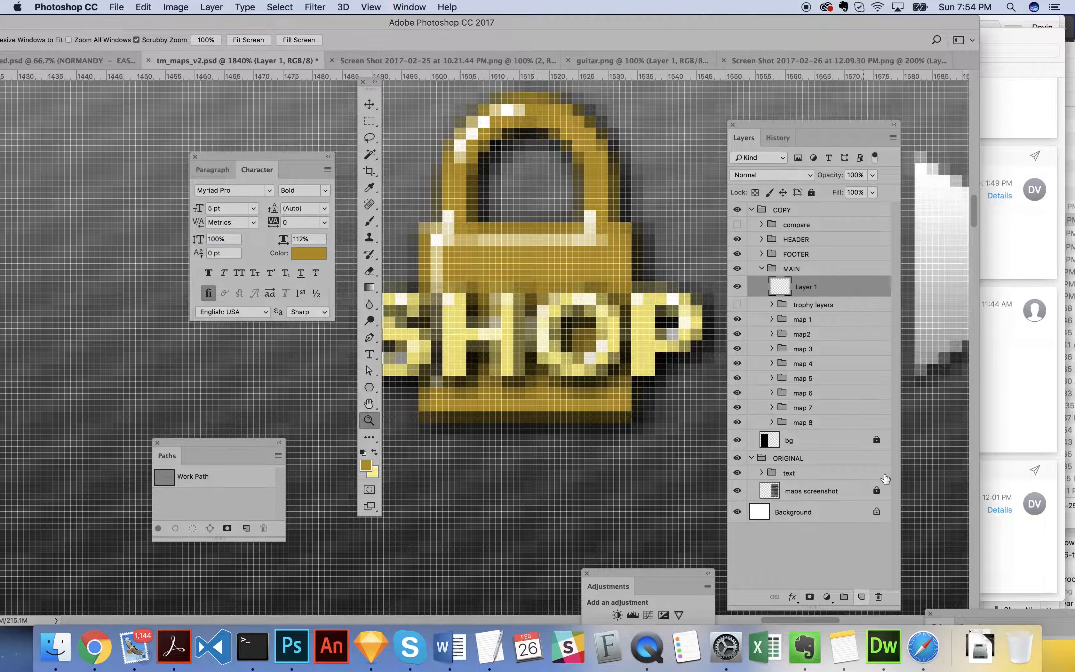
drag(371, 91, 213, 128)
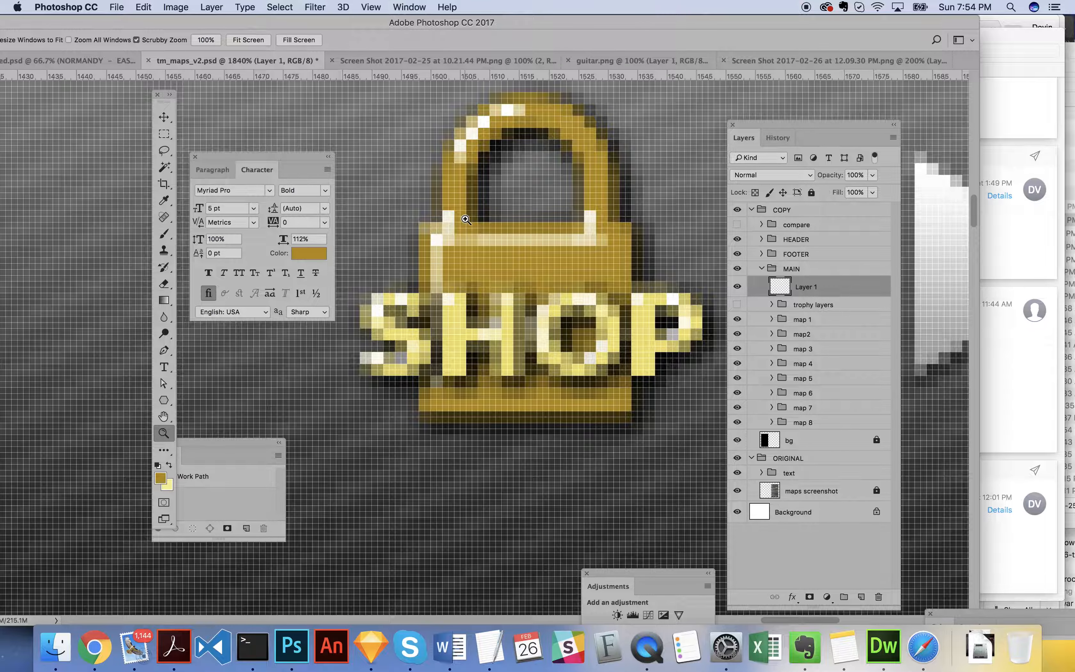
click(165, 351)
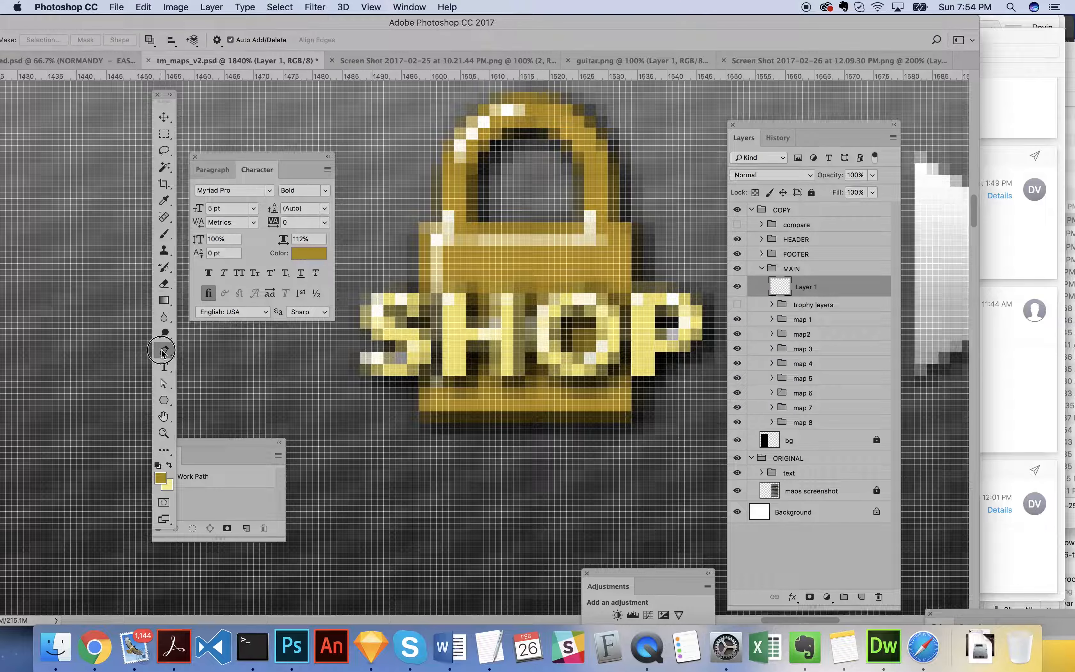
click(420, 222)
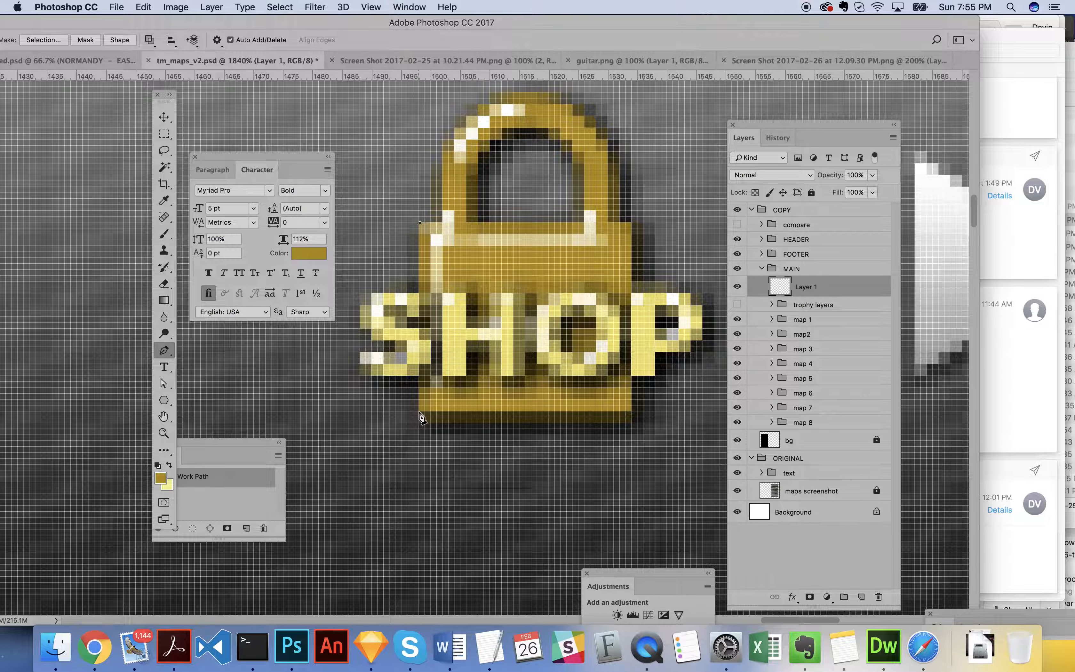
click(420, 411)
click(632, 411)
click(632, 222)
click(419, 222)
- Move the floating panels away from the lock and load the rectangular body path as a selection
drag(251, 449, 396, 91)
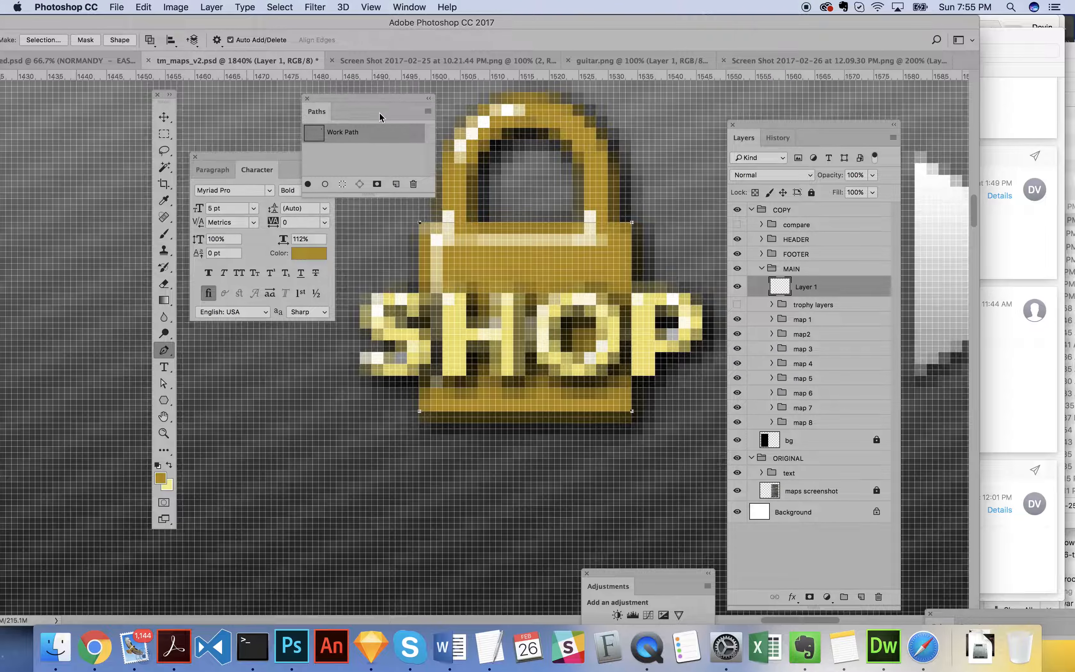
drag(262, 159, 249, 272)
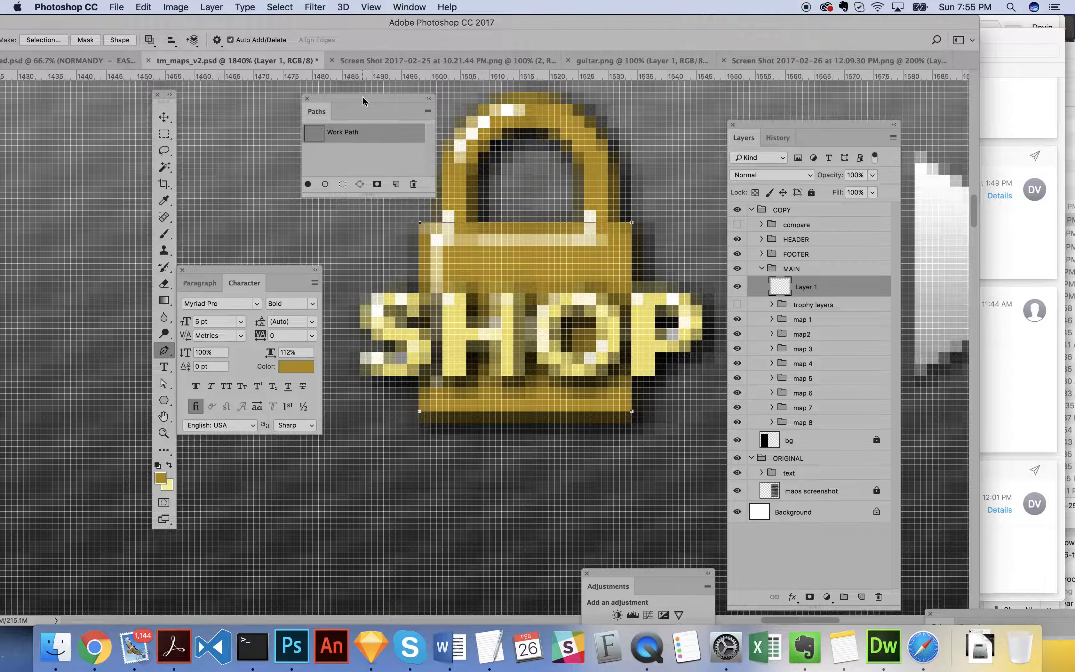
drag(362, 101, 320, 111)
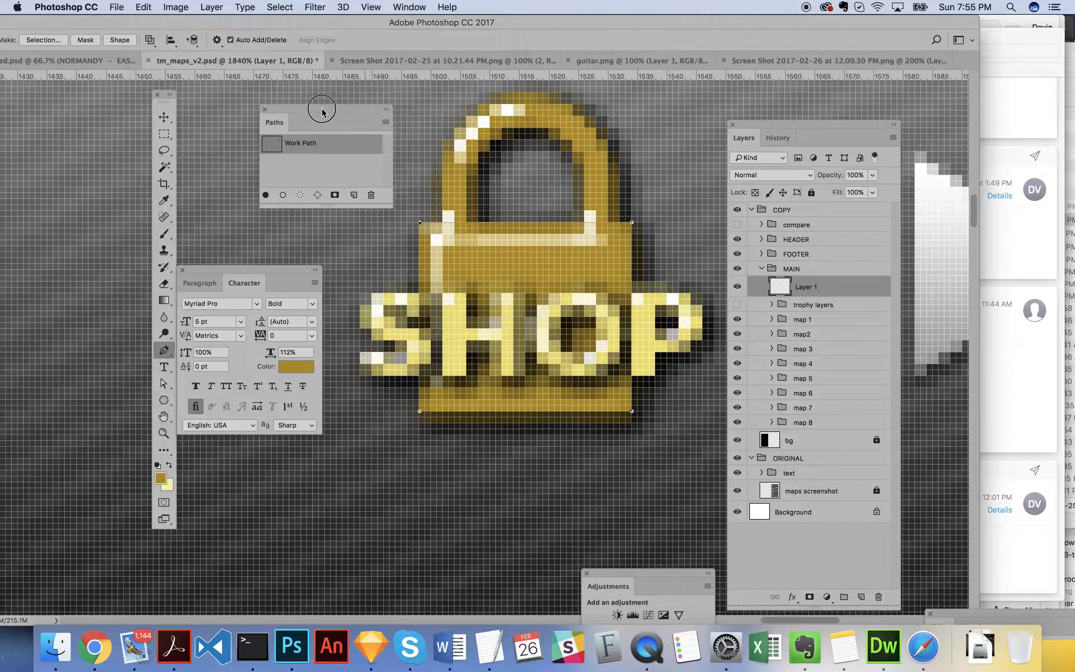
click(300, 196)
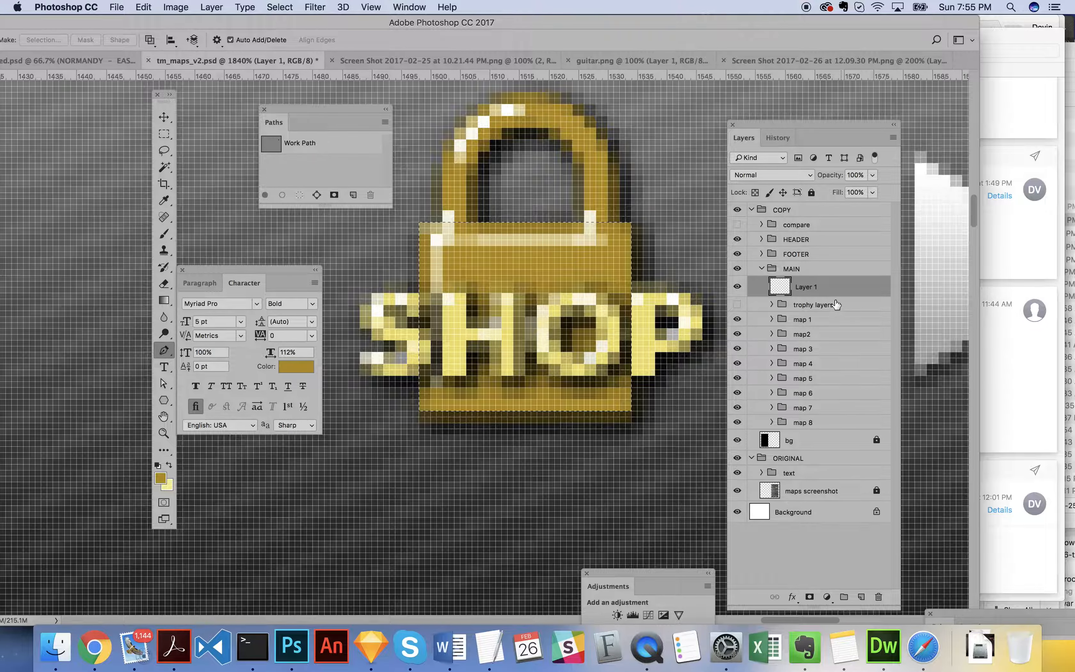
- Rename the new layer as "lock body"
double_click(810, 287)
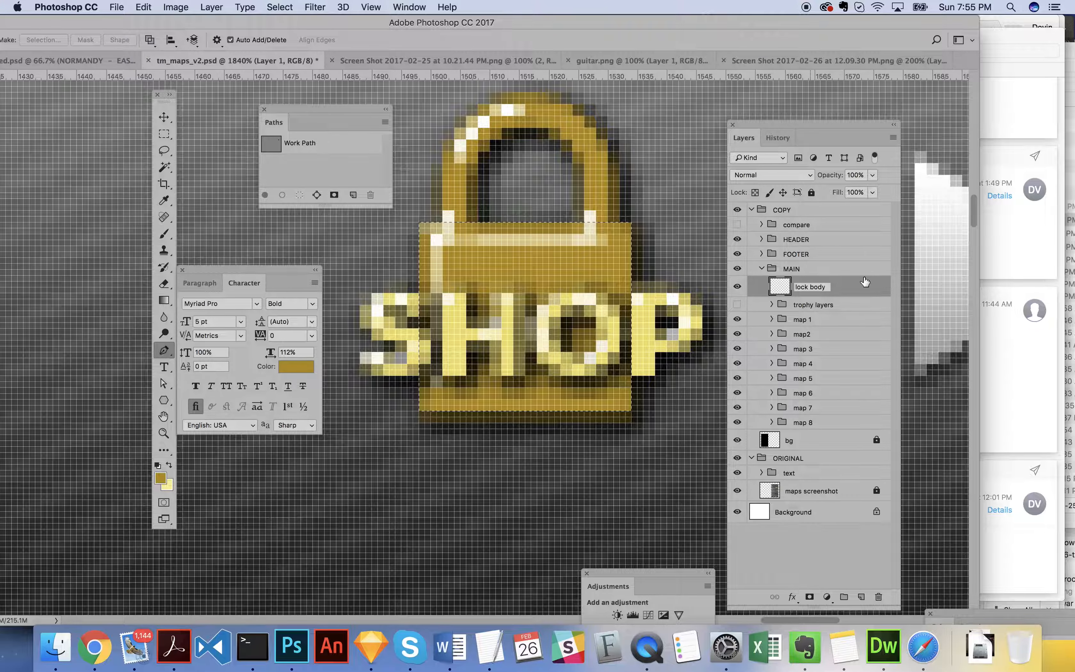
text(lock body)
key(Return)
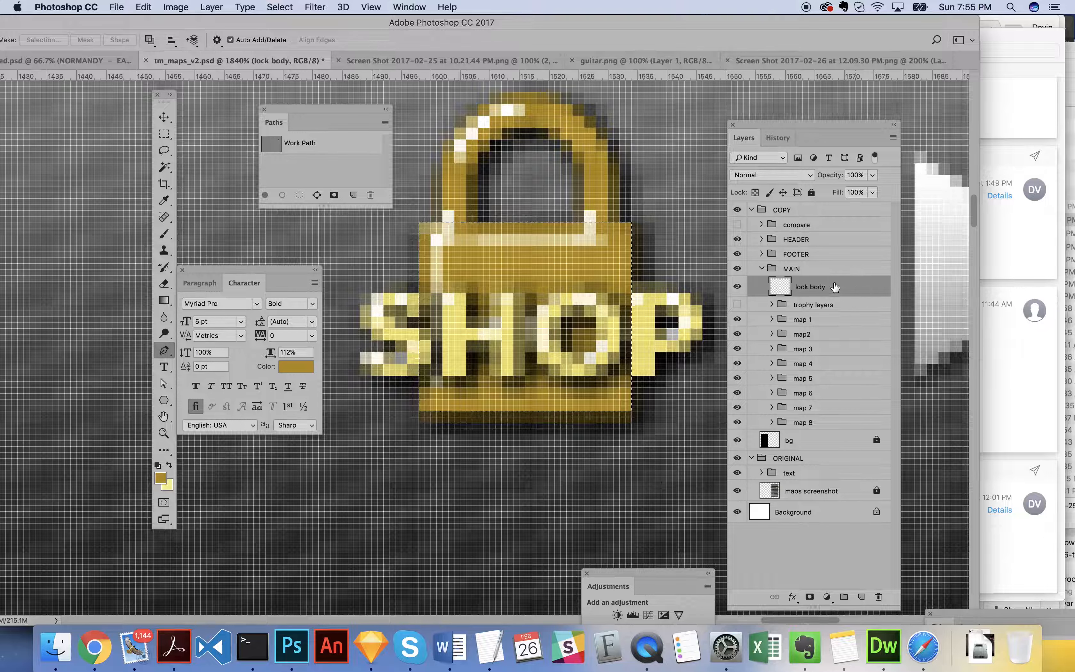
- Fill the body selection with the foreground color in Normal mode at 100% opacity and deselect it
click(143, 7)
click(153, 210)
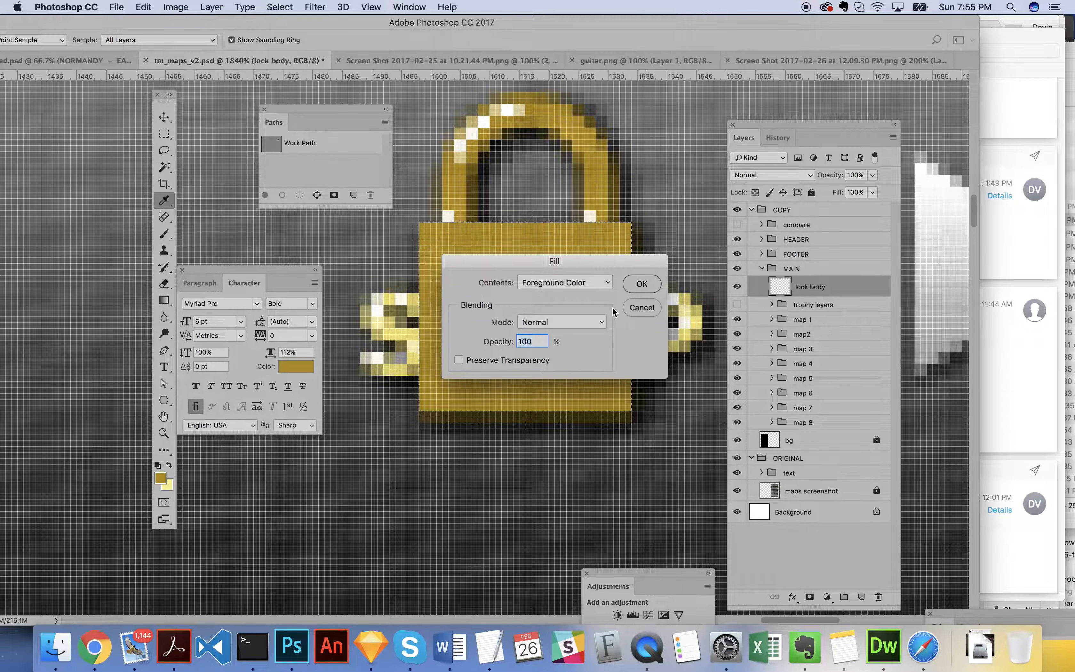
key(Return)
key(p)
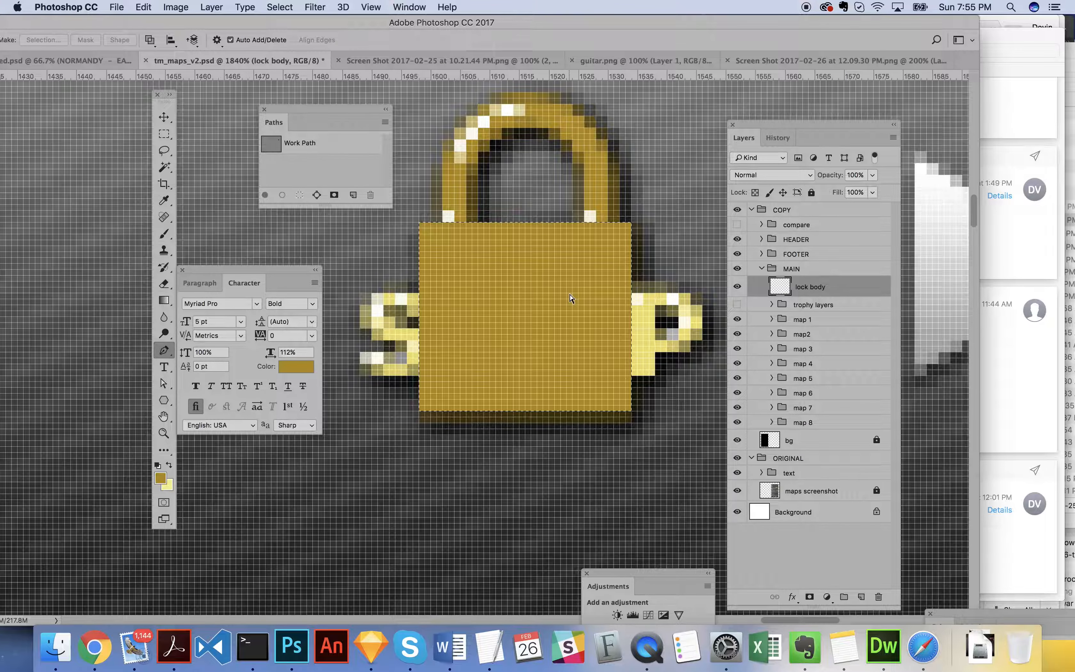
key(super+d)
- Lock the transparent pixels of the lock body layer and add a new layer named "ring" above it
click(164, 115)
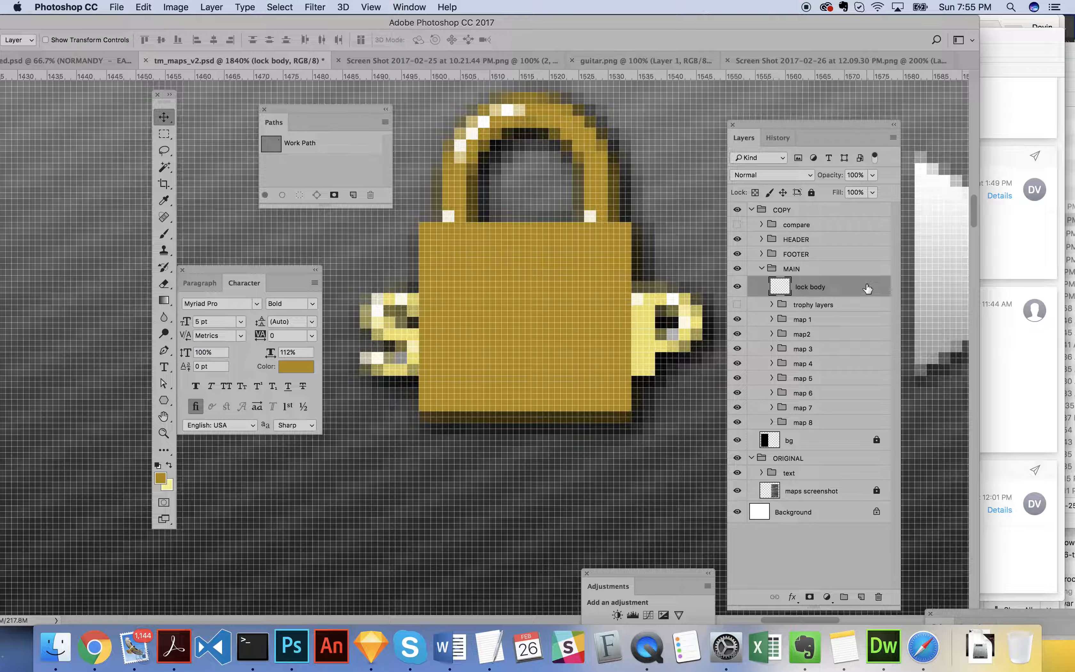
click(755, 191)
click(861, 597)
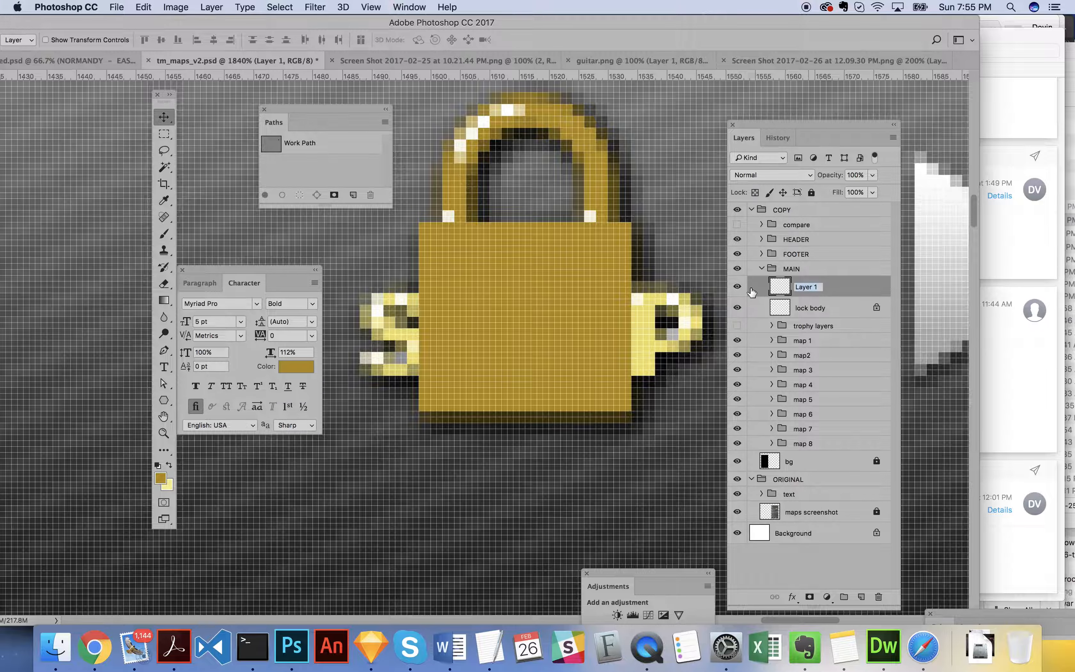
text(ring)
key(Return)
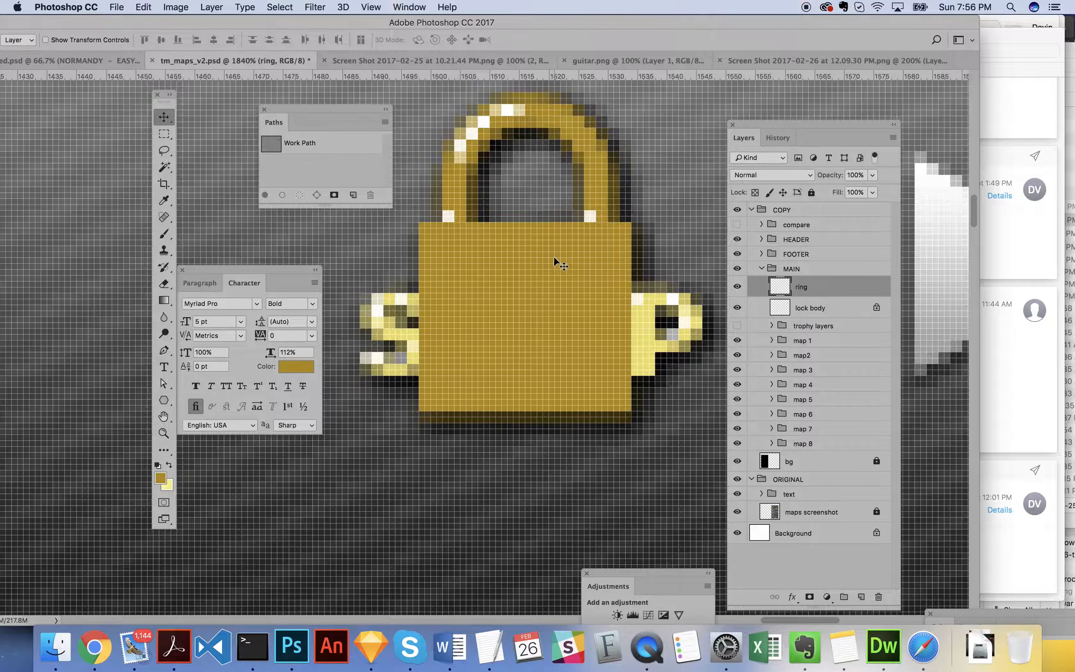
- Trace the outer and inner arches of the lock's ring with curved Pen path segments ending at the body's upper edge
scroll(555, 262, up, 3)
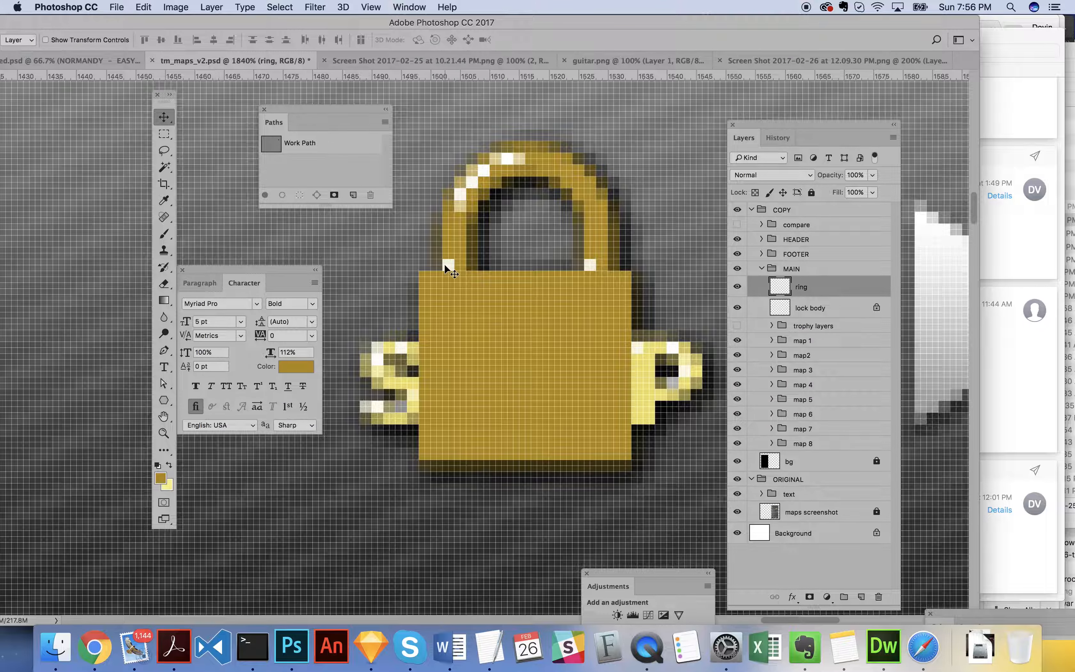
click(163, 350)
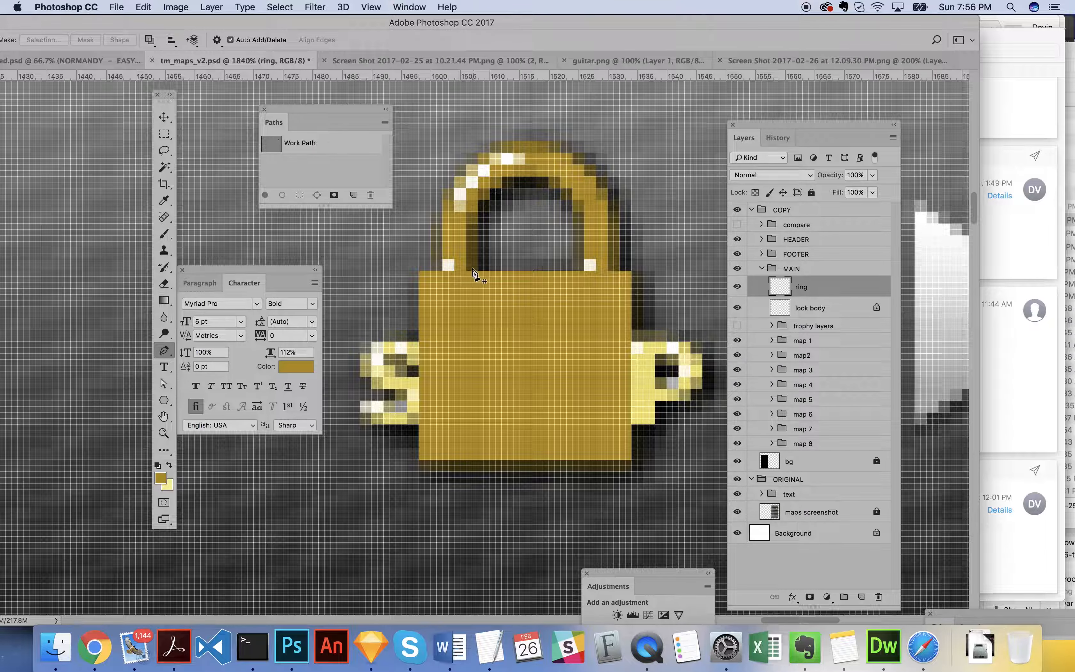
click(619, 271)
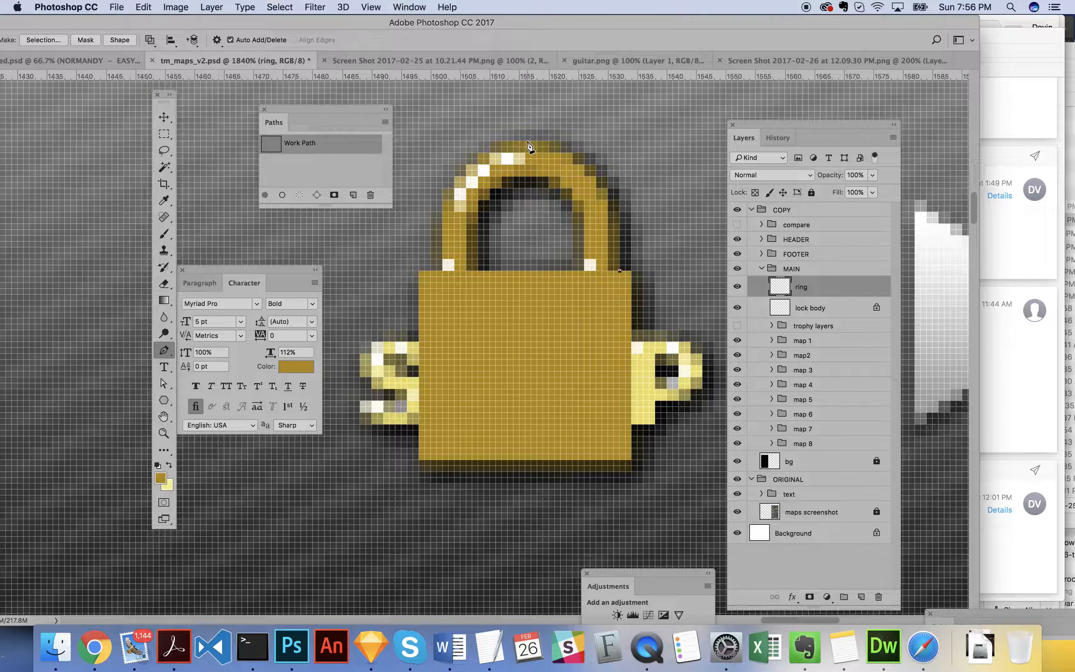
drag(527, 142, 432, 141)
drag(441, 271, 442, 271)
click(478, 271)
drag(526, 177, 587, 176)
drag(585, 271, 584, 271)
- Delete the anchor at the inner right foot of the ring path
drag(587, 267, 655, 358)
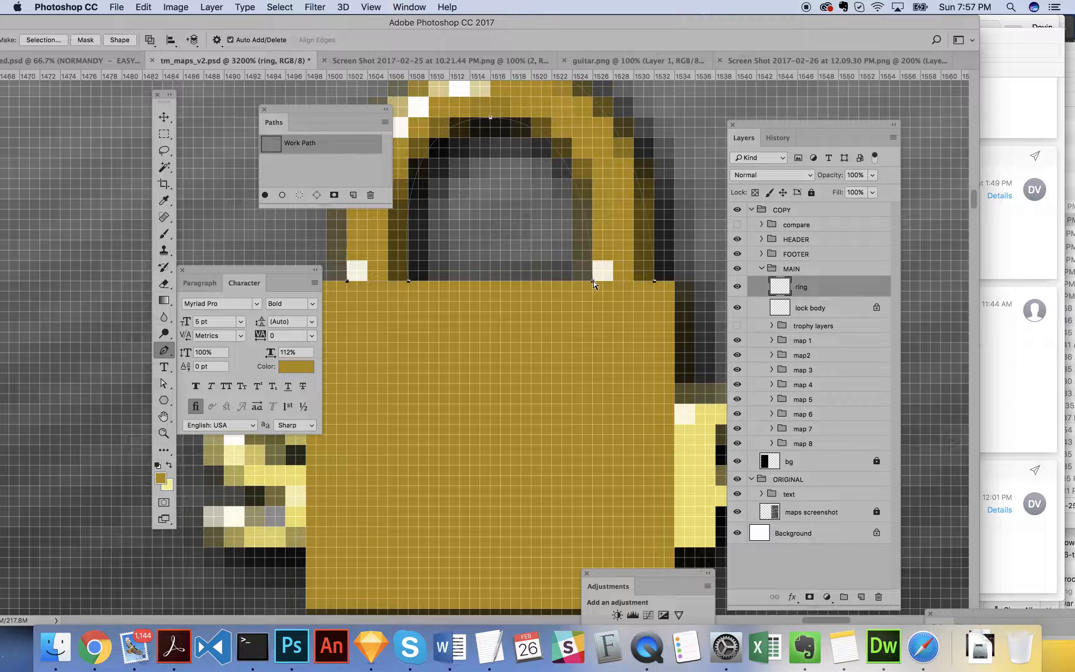
mouse_move(595, 285)
mouse_down()
mouse_move(594, 269)
mouse_move(595, 282)
mouse_move(559, 283)
mouse_move(590, 281)
mouse_up()
drag(163, 350, 230, 390)
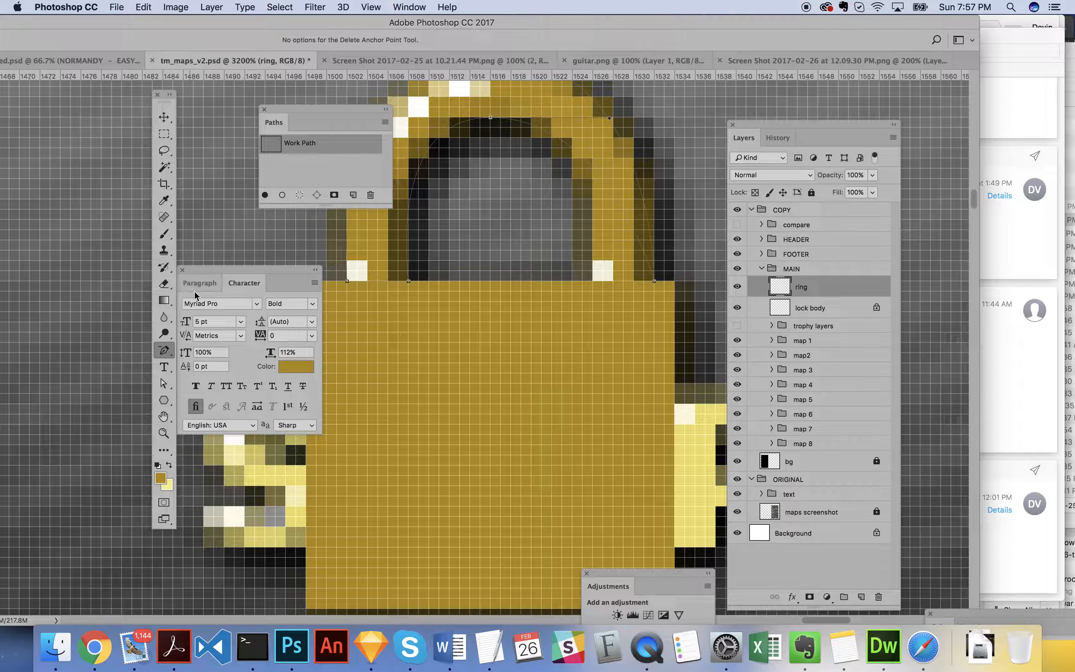
- Add an anchor to the ring path, place it at the inner right foot and align its handles with the ring's leg
key(a)
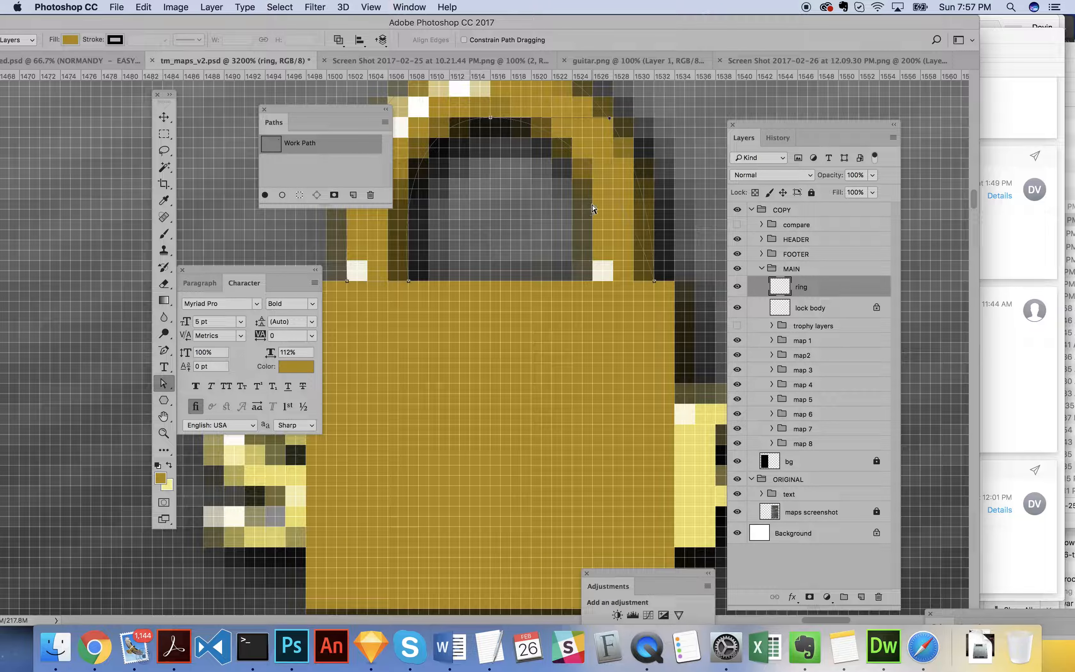
click(164, 383)
click(164, 352)
drag(164, 353, 227, 373)
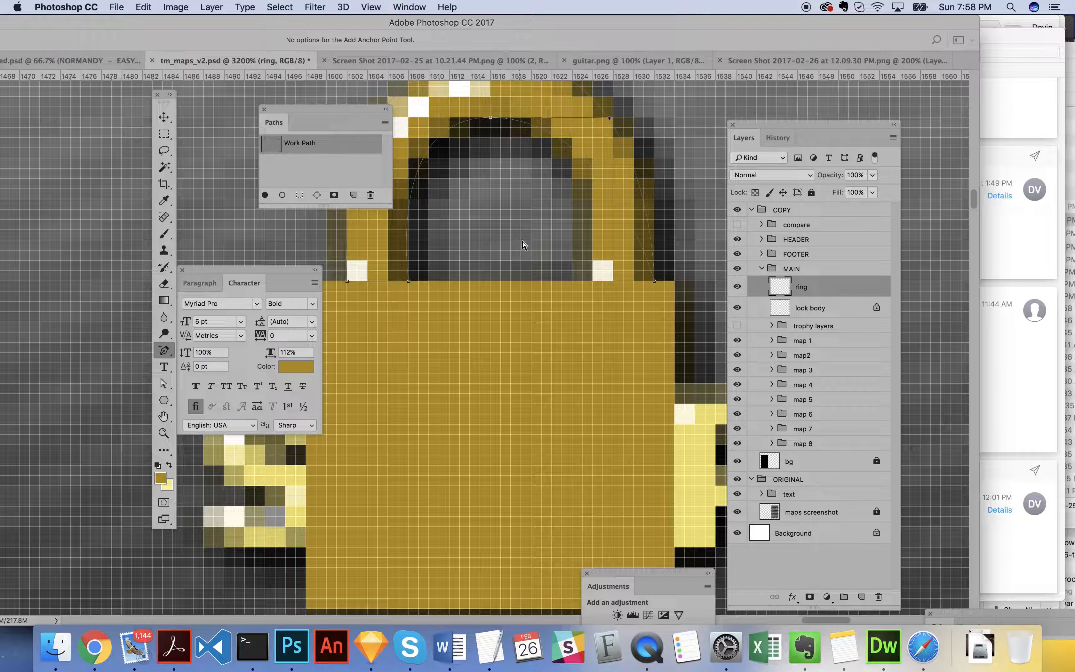
click(624, 213)
drag(624, 214, 596, 281)
drag(569, 238, 592, 215)
drag(594, 324, 631, 286)
- Adjust the handle of the inner arch's top anchor to refine the curve and load the ring path as a selection
click(653, 279)
click(491, 118)
drag(557, 119, 589, 119)
click(300, 195)
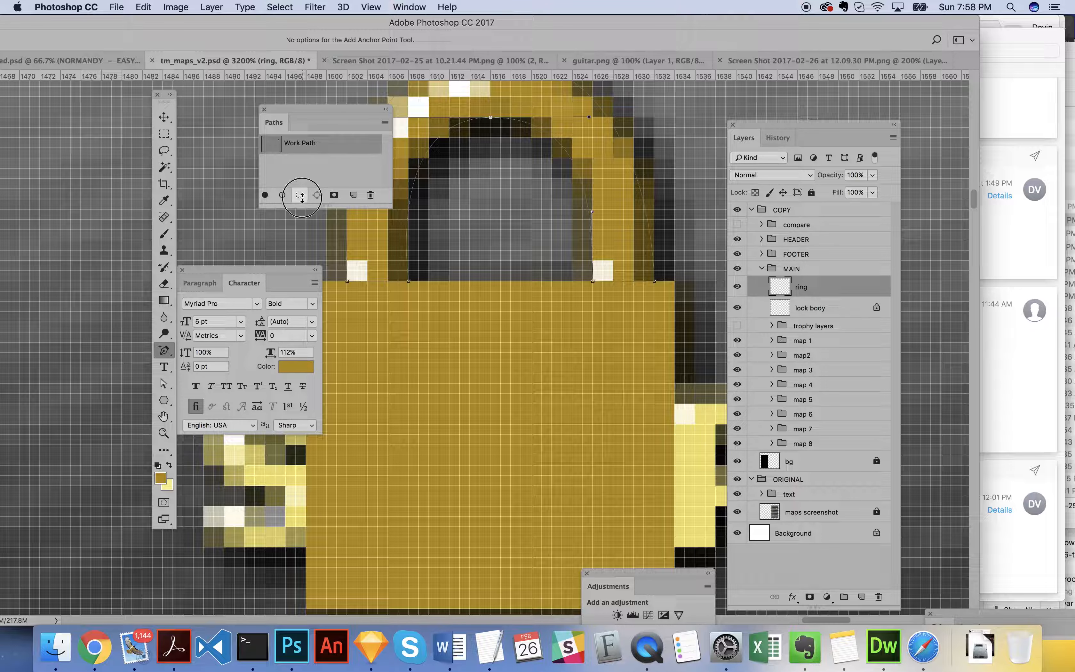
- Fill the ring selection on the ring layer with the foreground color at 100% opacity
scroll(438, 252, up, 2)
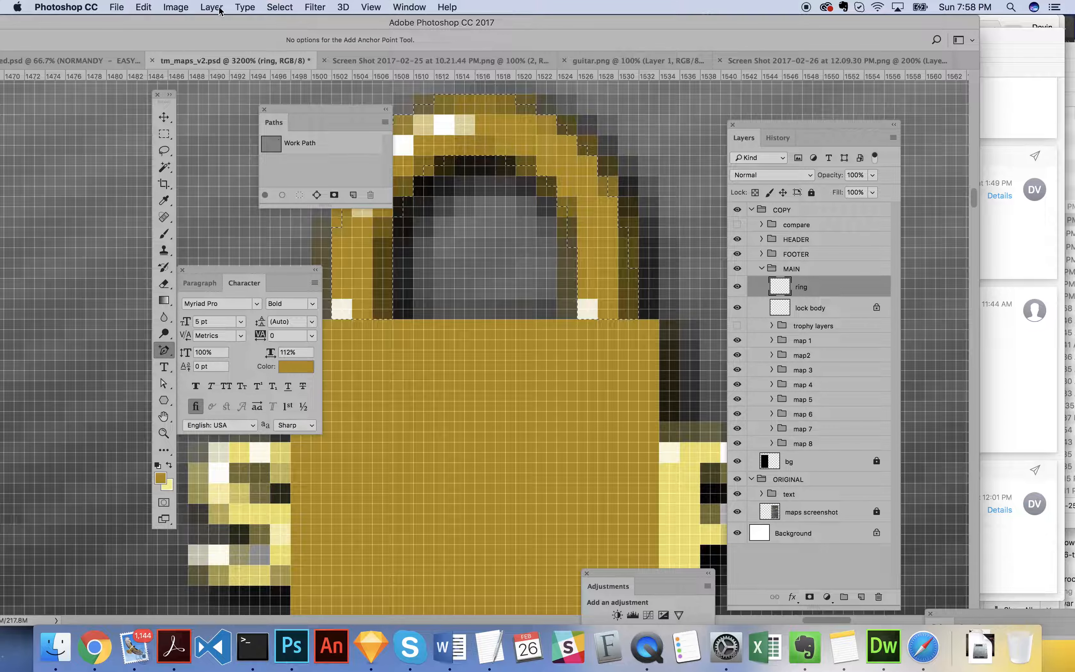
click(272, 11)
mouse_move(151, 12)
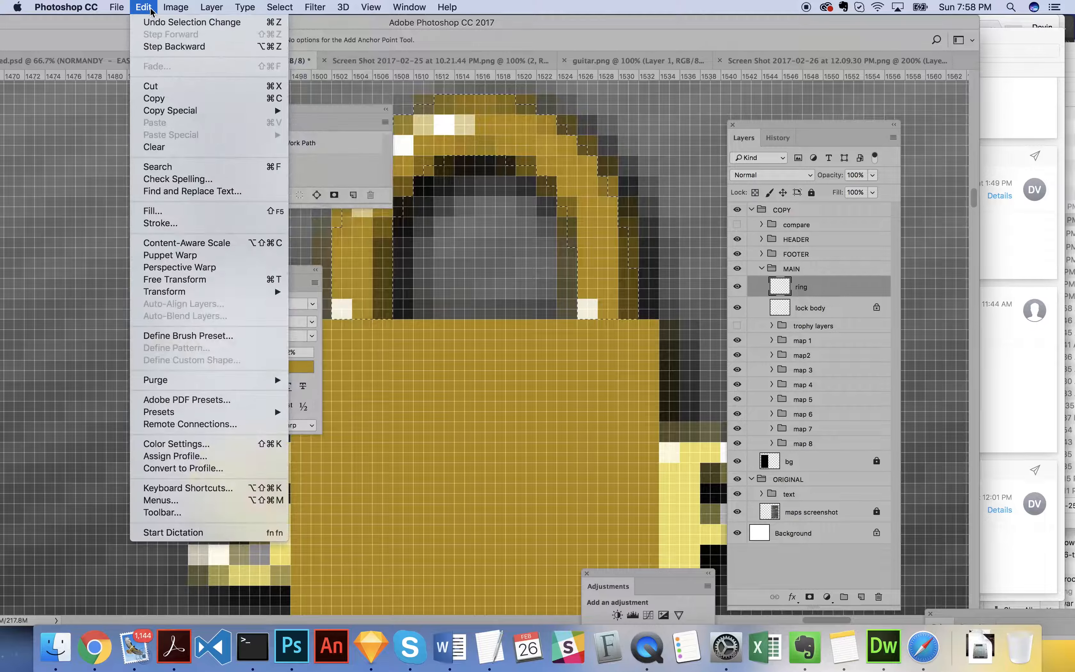
click(157, 210)
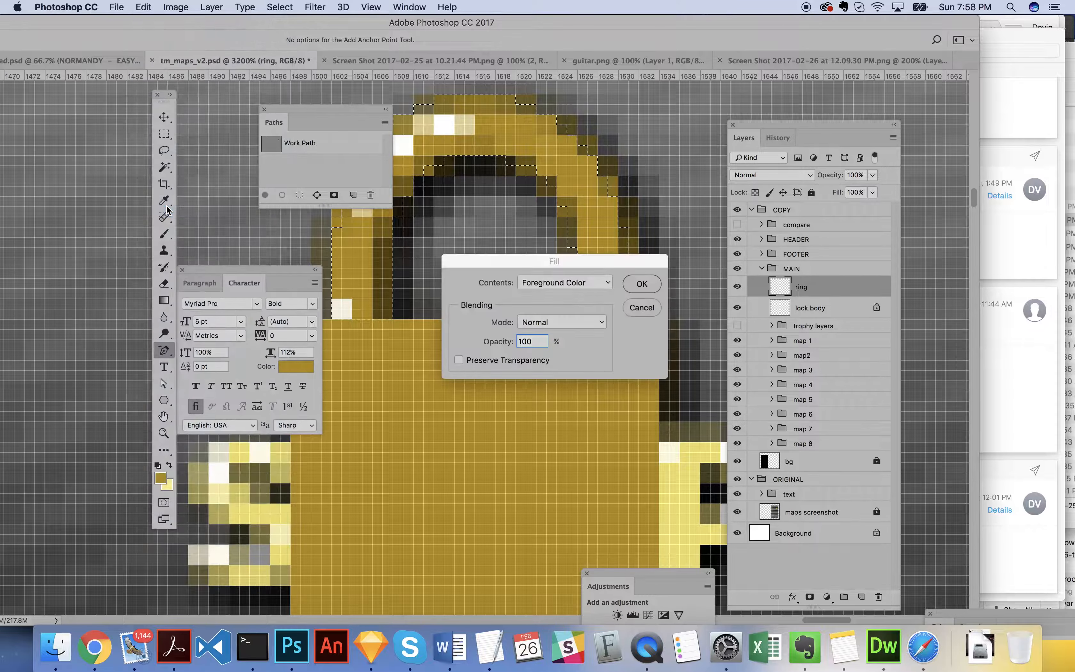
click(656, 283)
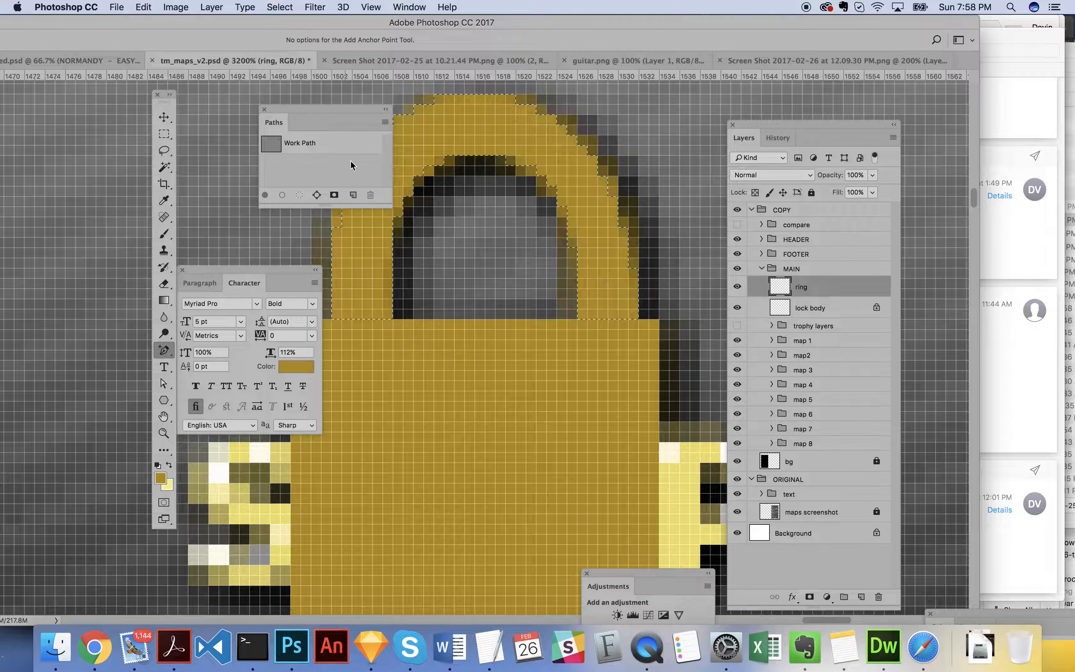
- Unlock the transparency of the lock body layer and link it with the ring layer
drag(372, 112, 218, 117)
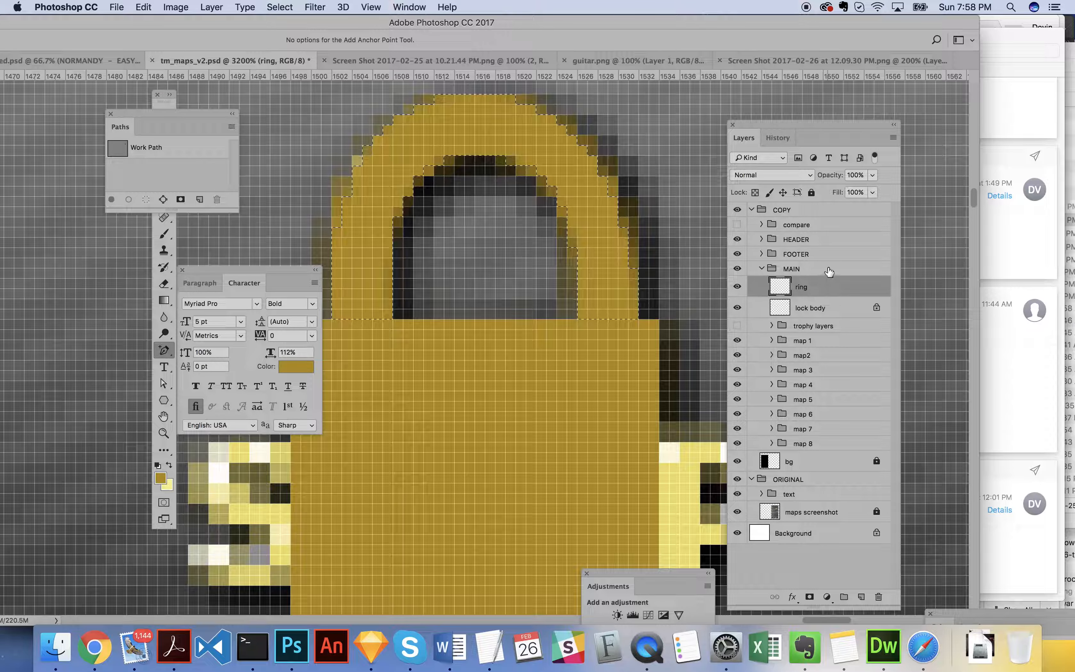
click(845, 308)
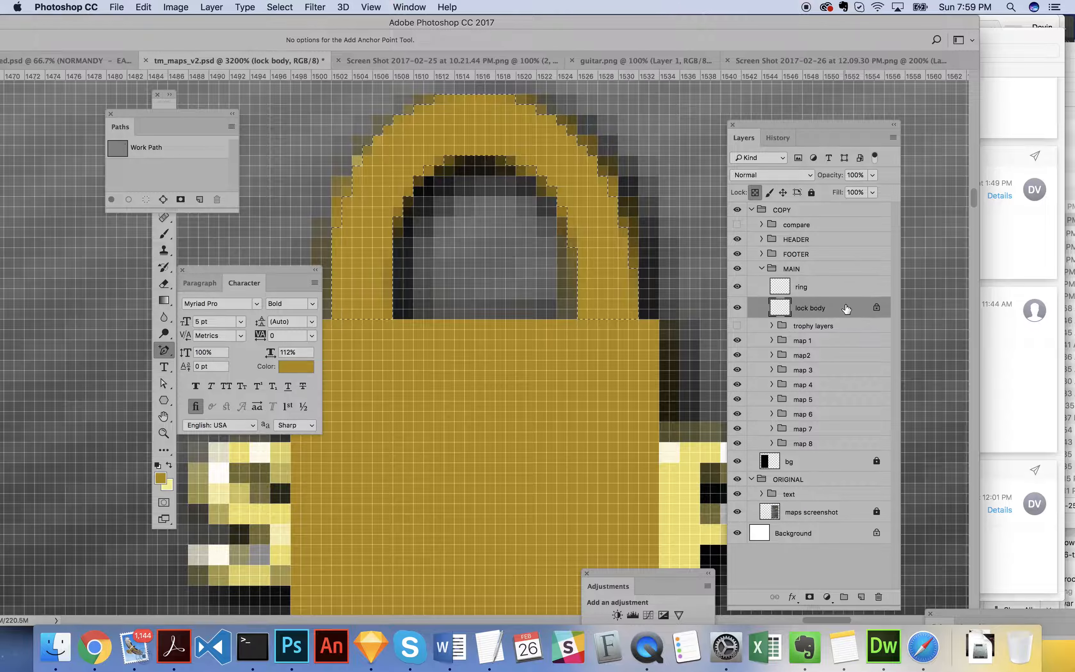
click(755, 193)
shift+click(840, 288)
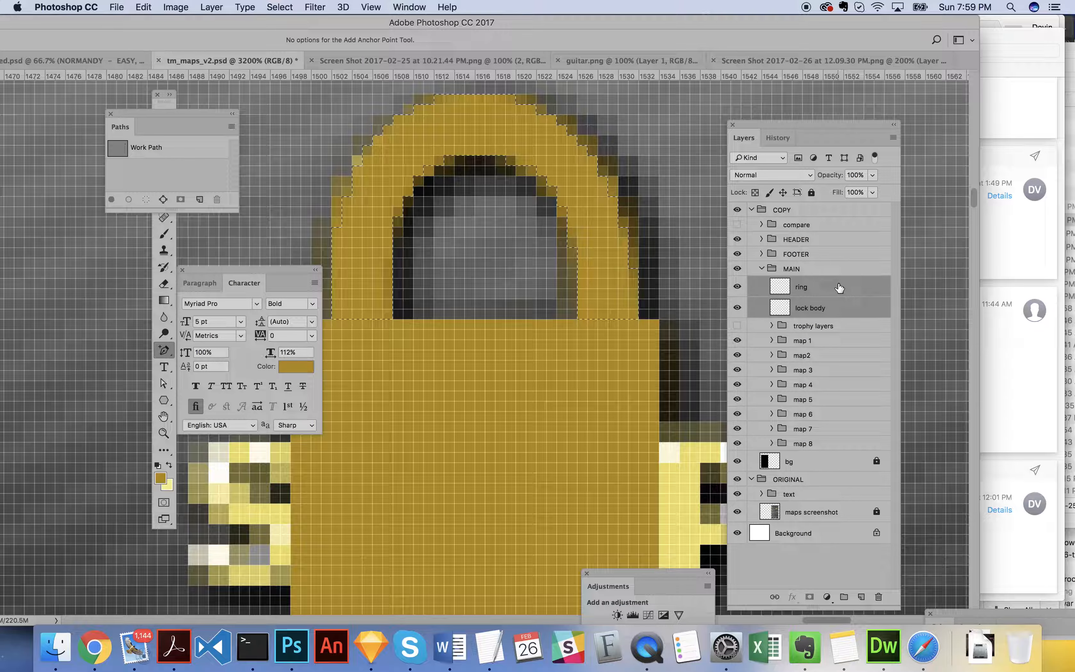
click(774, 597)
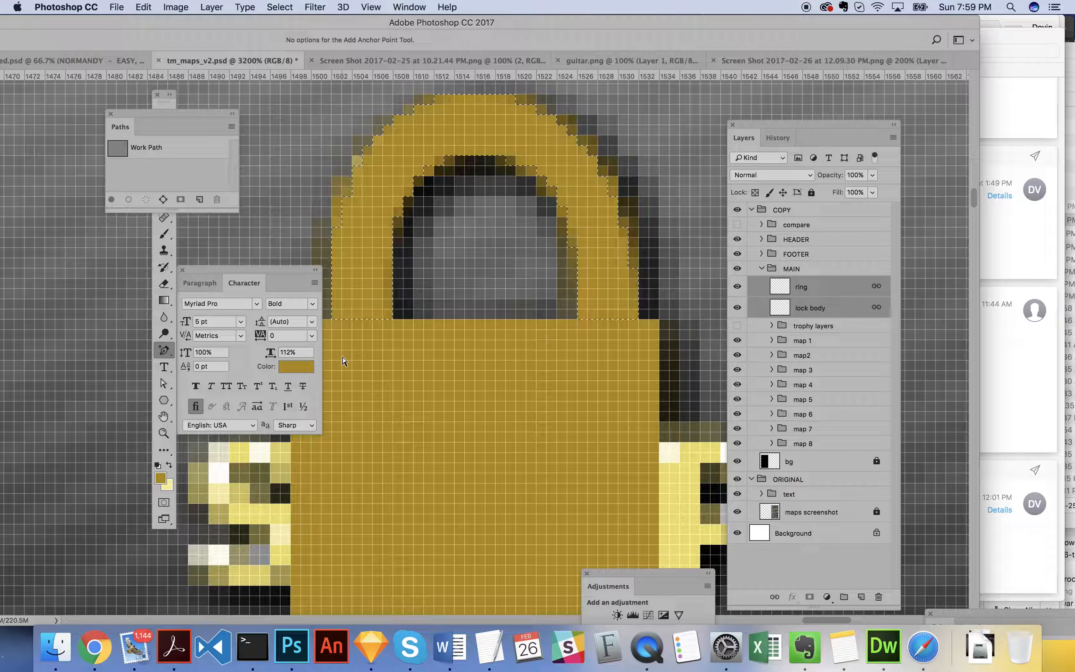
- Move the linked padlock layers off the original SHOP icon so both sit side by side in the Normandy row
double_click(164, 432)
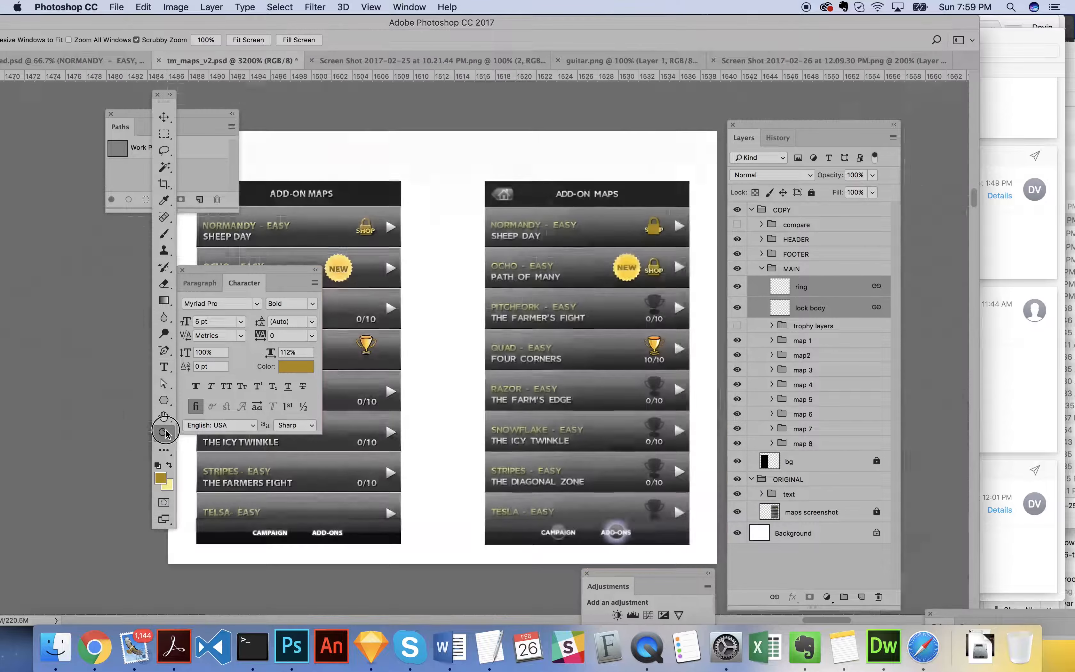
key(v)
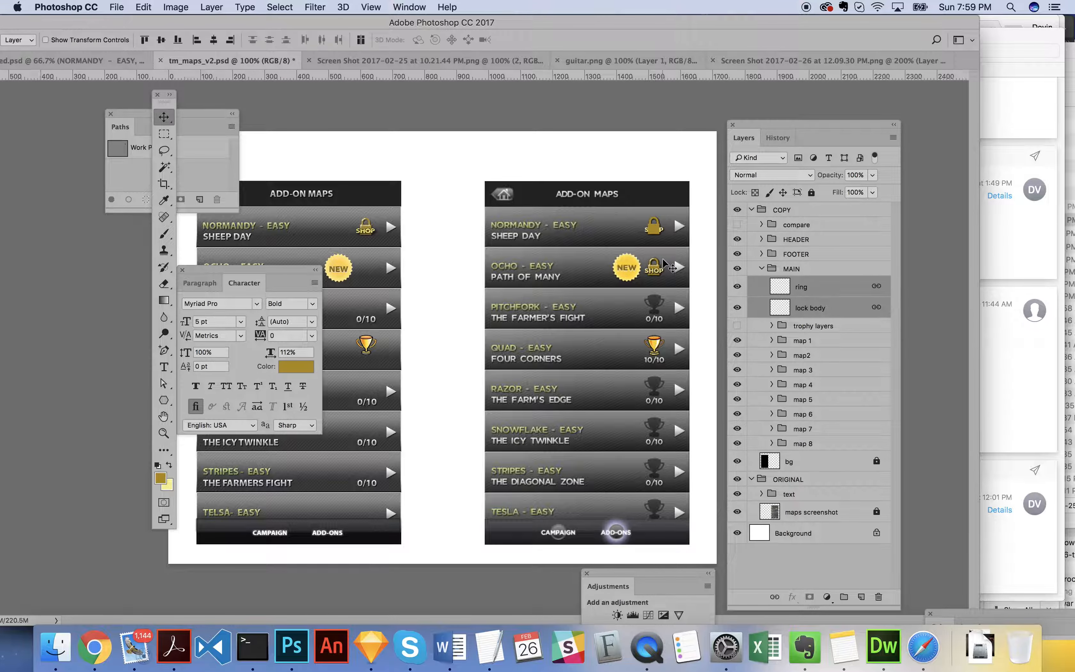
drag(652, 229, 624, 230)
key(z)
drag(656, 262, 588, 230)
key(v)
key(space)
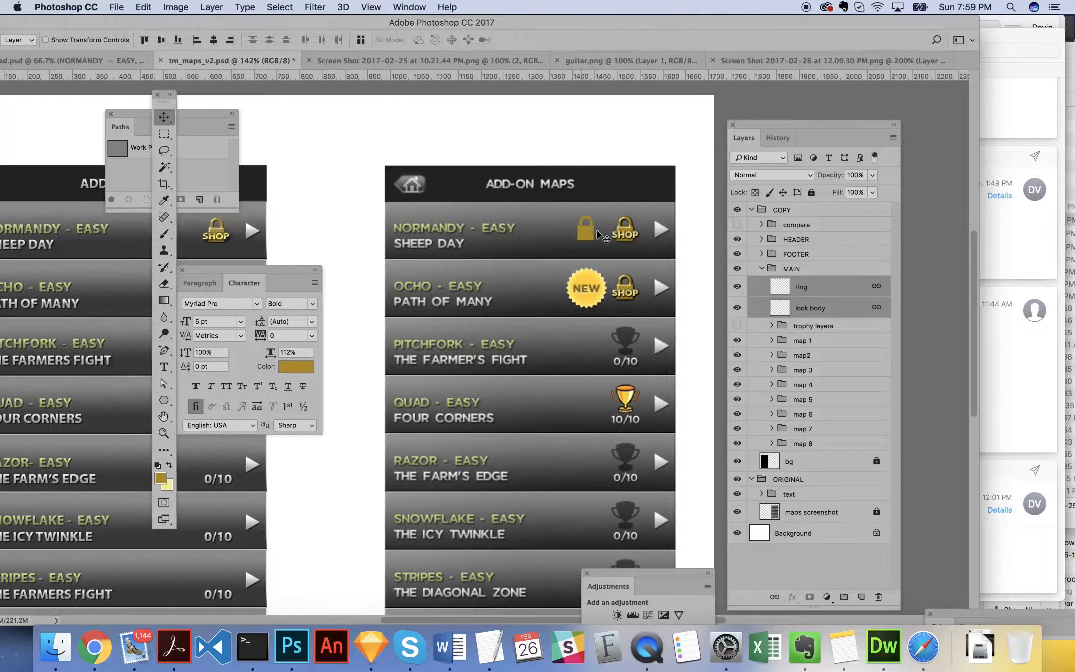
- Shift the redrawn padlock closer to the original SHOP icon in the Normandy row
key(z)
click(606, 235)
click(604, 234)
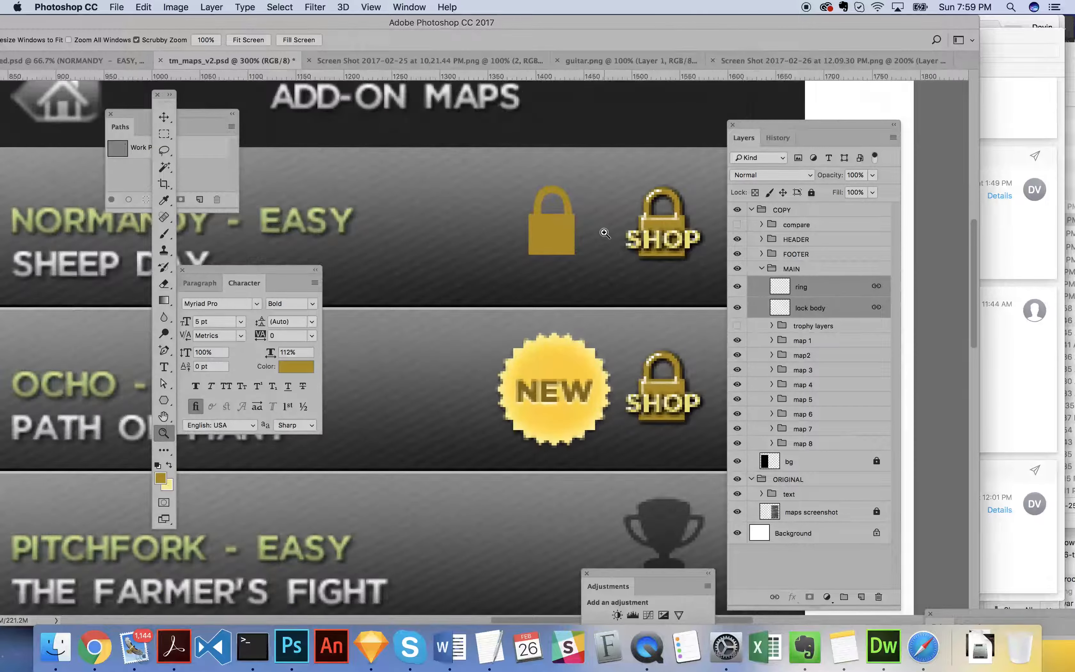
click(605, 234)
click(605, 234)
click(605, 234)
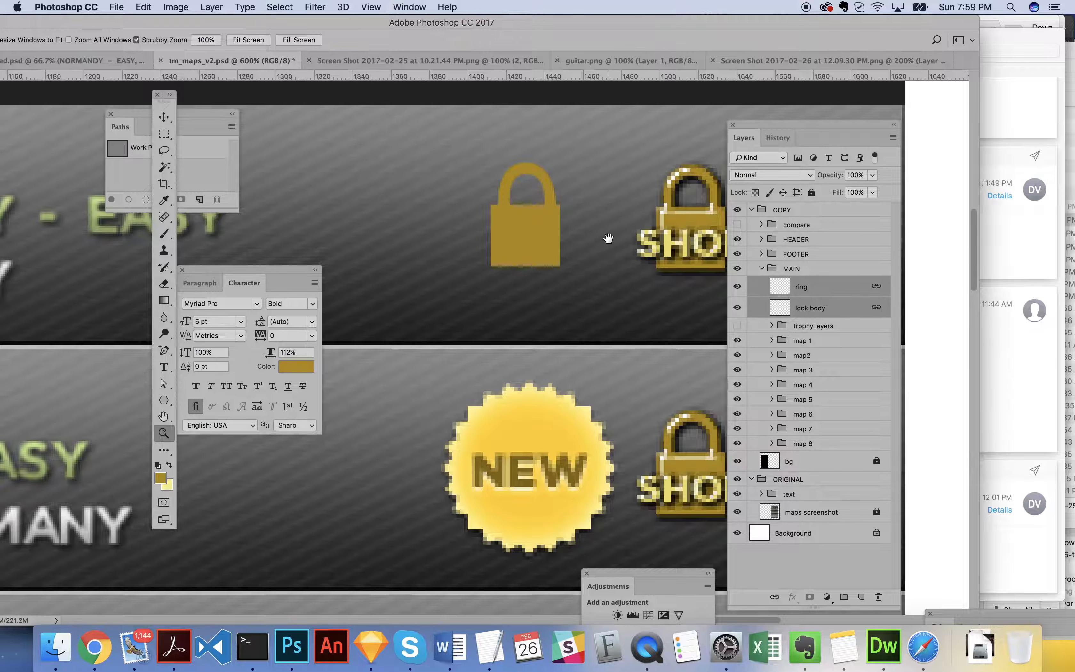
drag(608, 239, 557, 232)
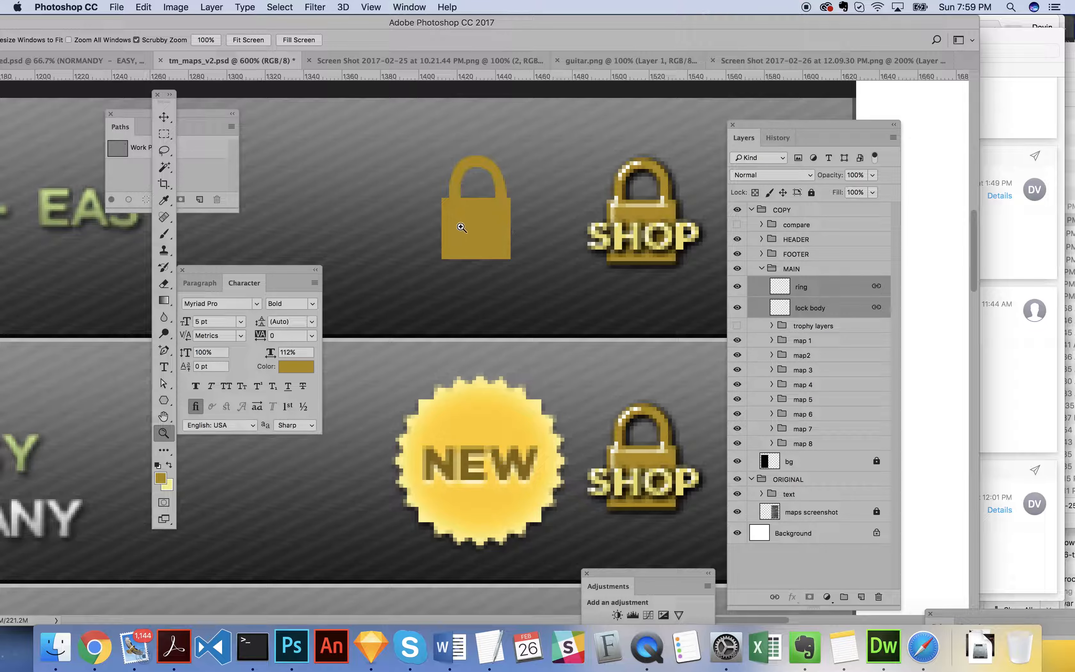
key(v)
drag(486, 237, 541, 237)
- Merge the ring and lock body layers into one layer and rename it lock
right_click(834, 288)
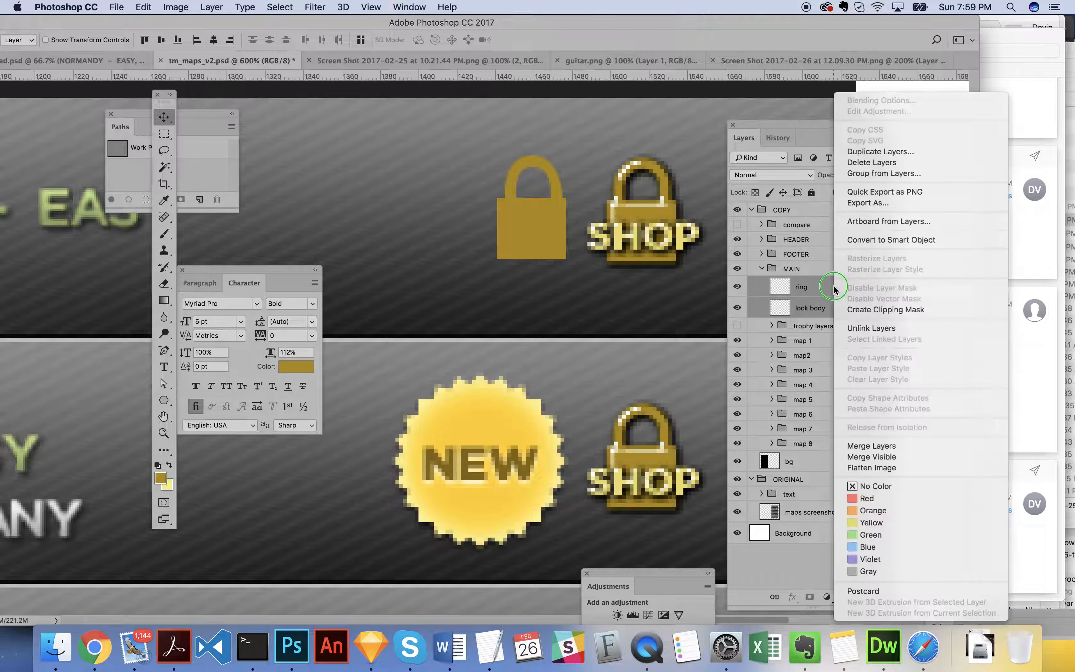
click(903, 447)
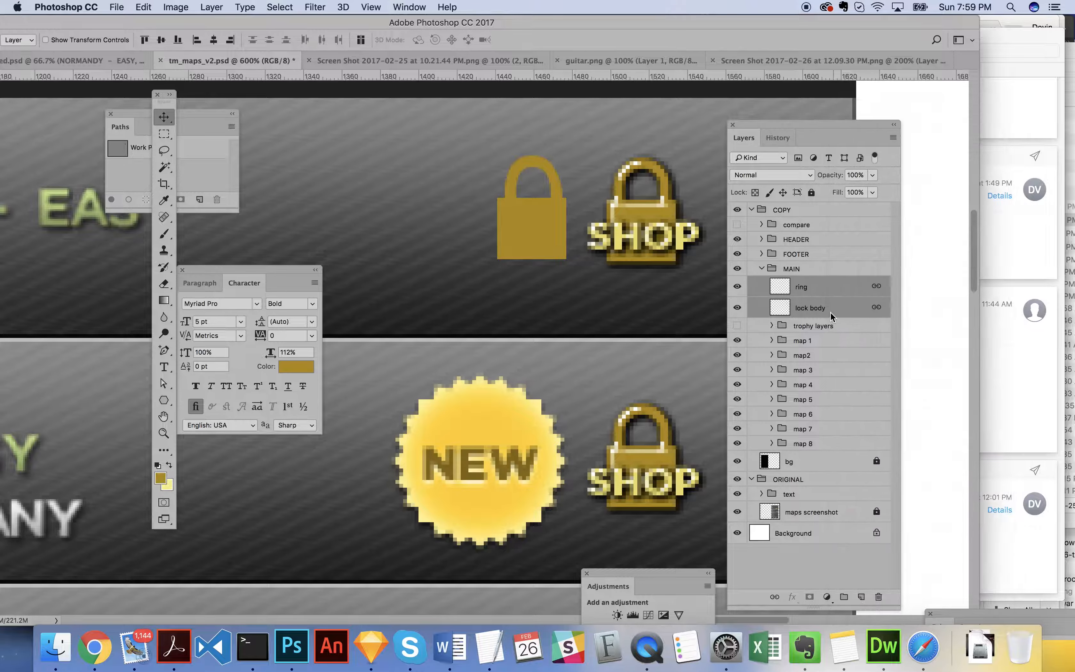
double_click(802, 287)
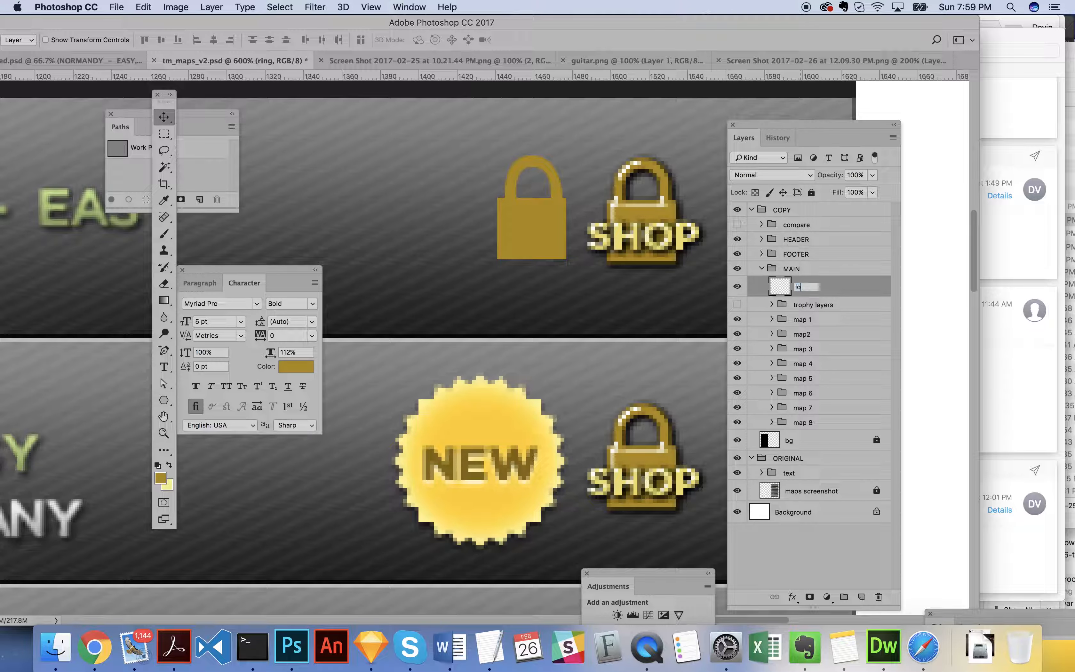
text(lock)
- Add a black drop shadow to the lock layer with 98% opacity, 3 px distance and 13% spread
double_click(860, 284)
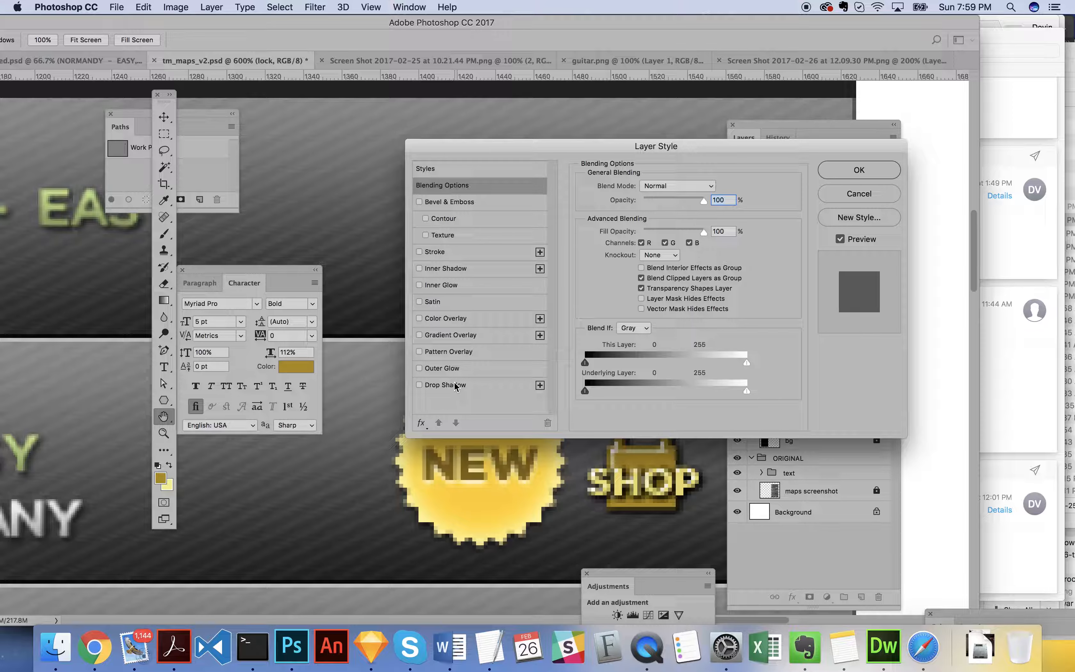
drag(690, 147, 302, 110)
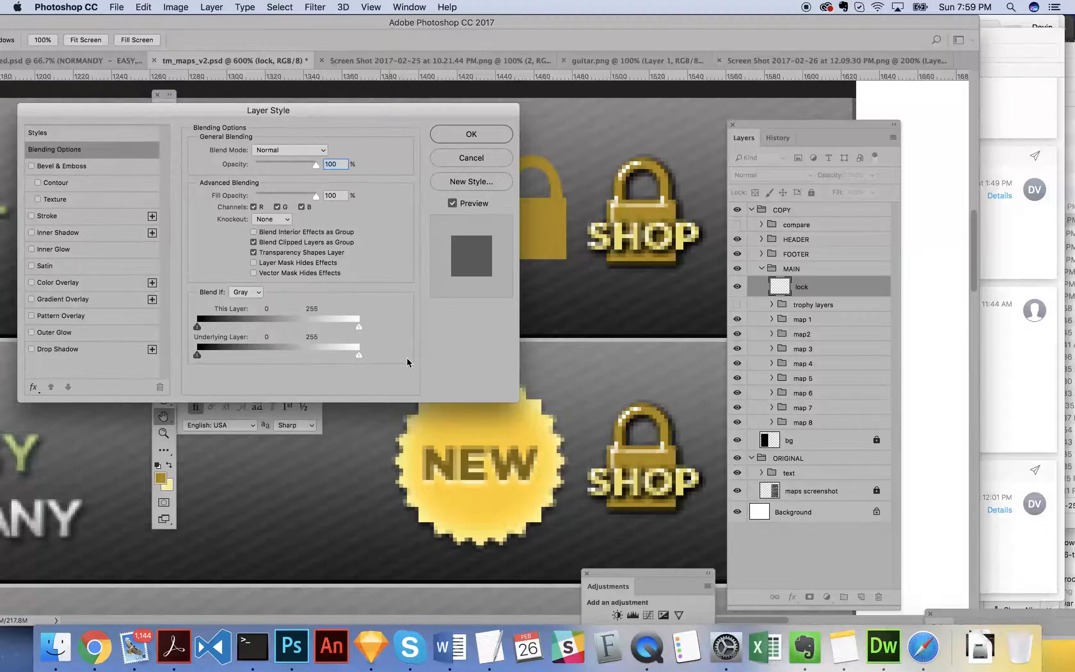
drag(518, 401, 408, 394)
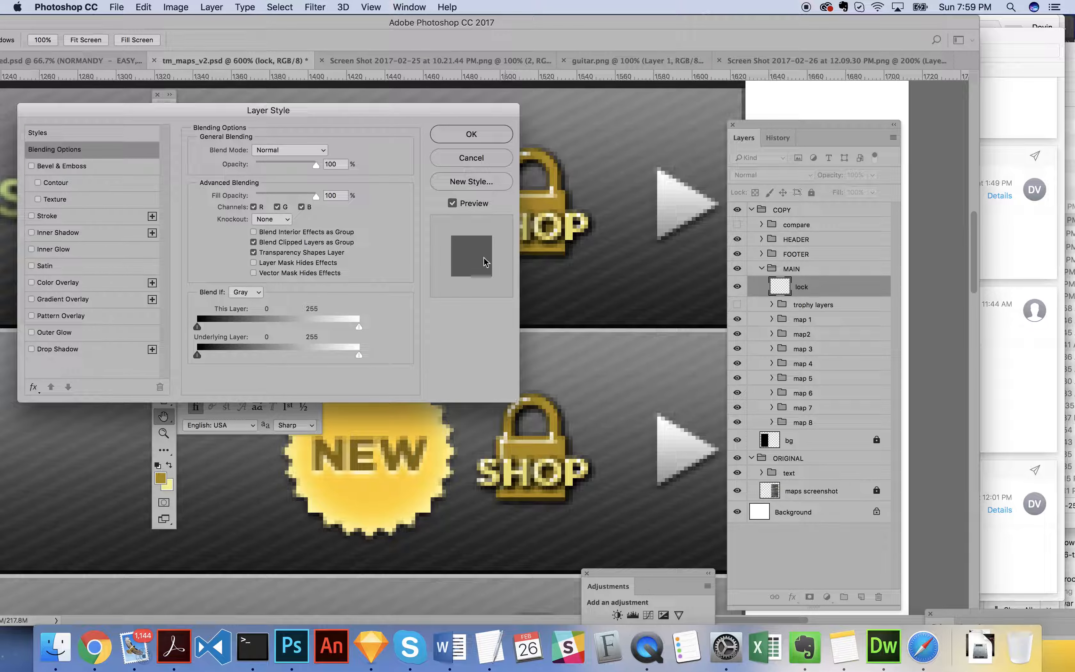
drag(459, 114, 658, 278)
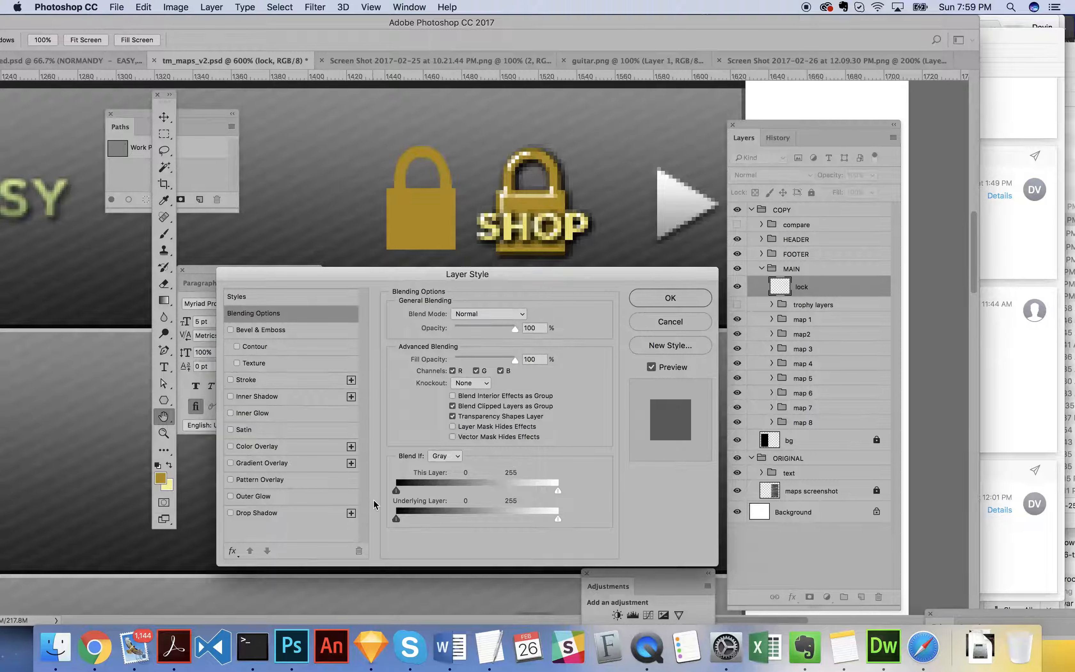
click(257, 513)
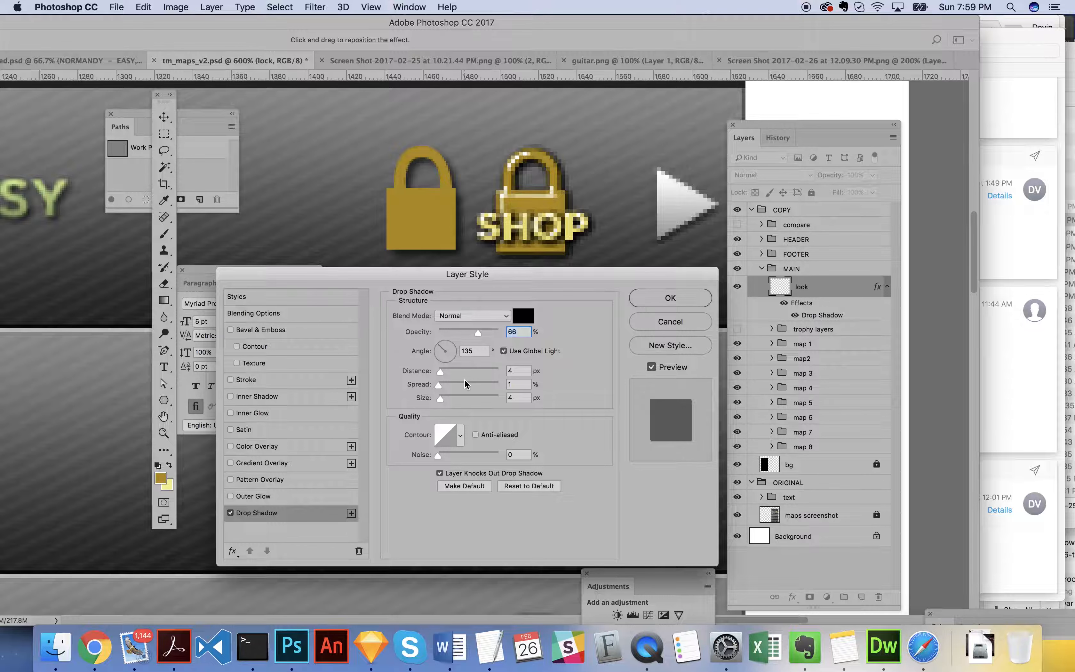
drag(440, 379, 441, 378)
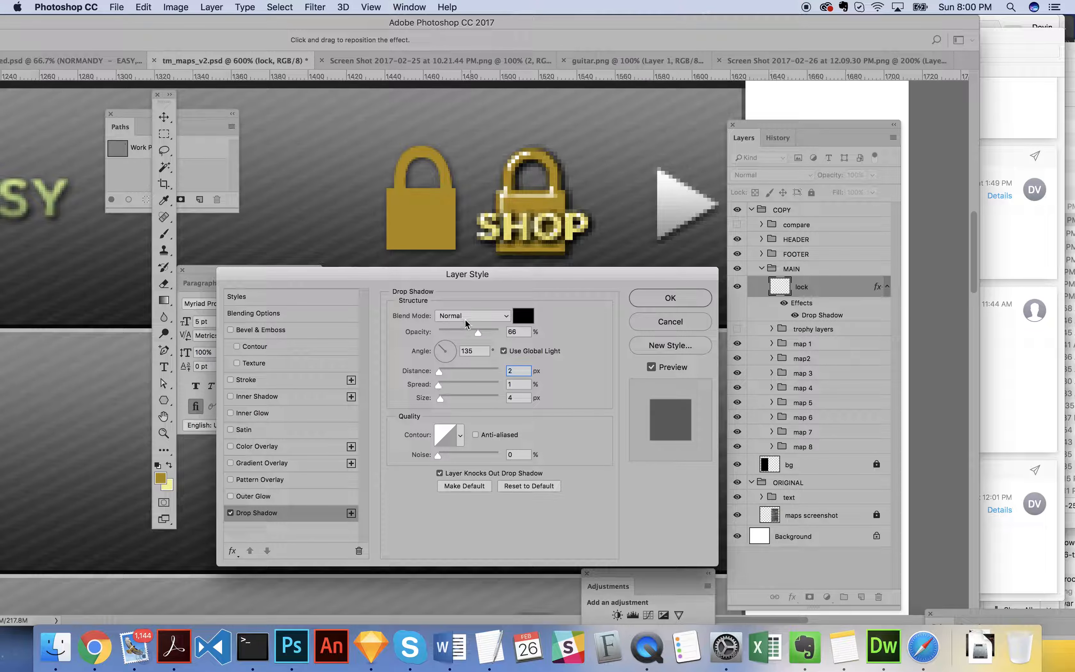
drag(481, 337, 500, 334)
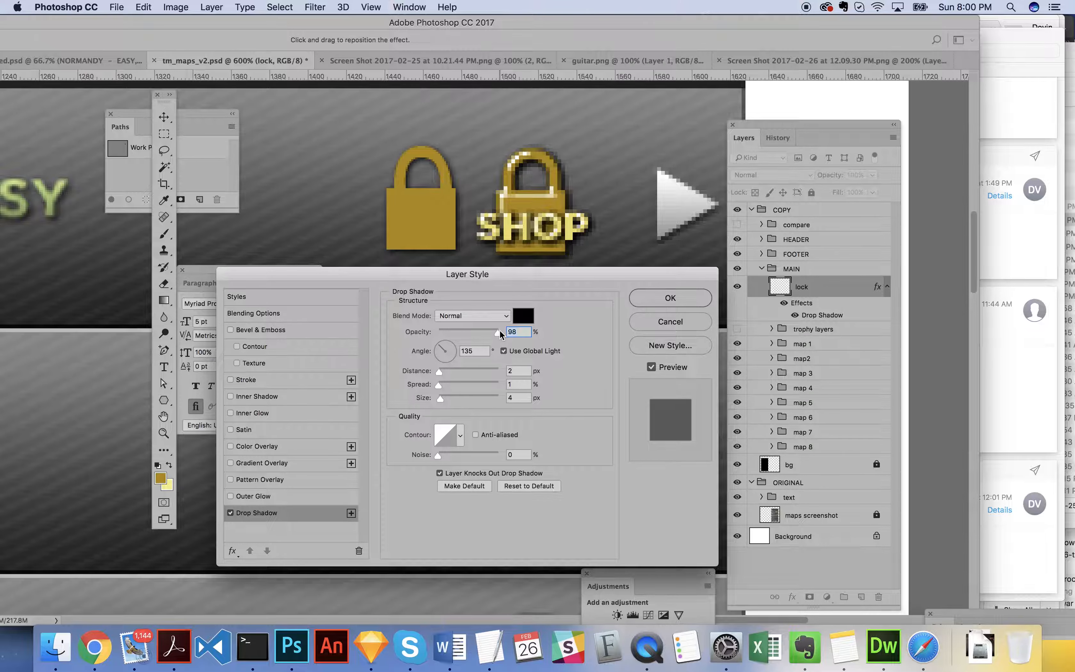
mouse_move(438, 385)
mouse_down()
mouse_move(448, 388)
mouse_move(441, 376)
mouse_up()
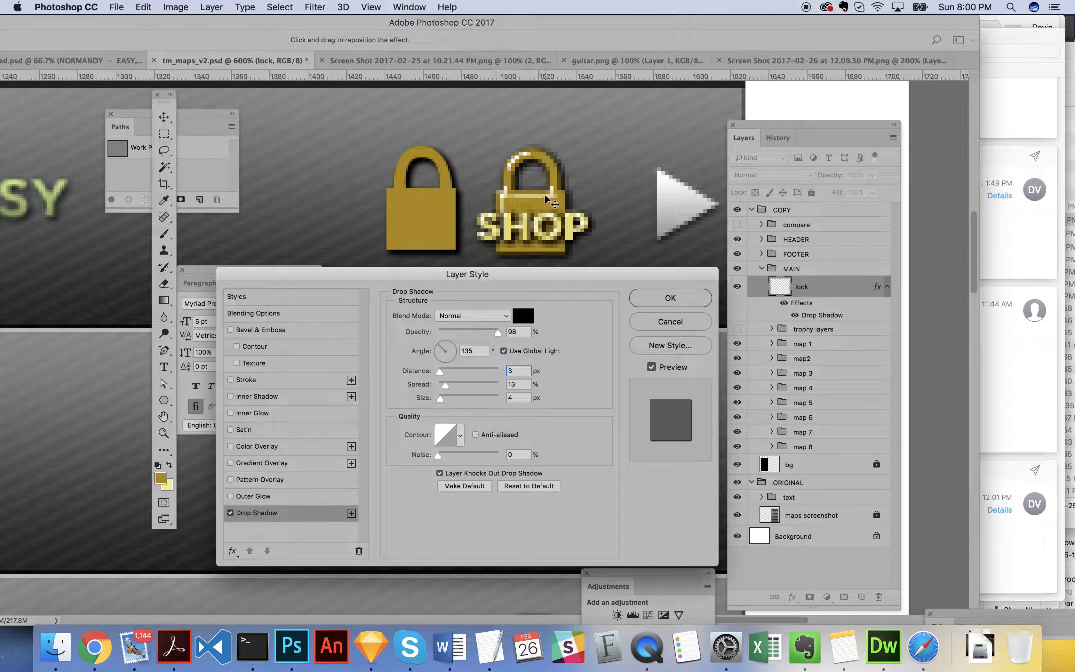
click(649, 303)
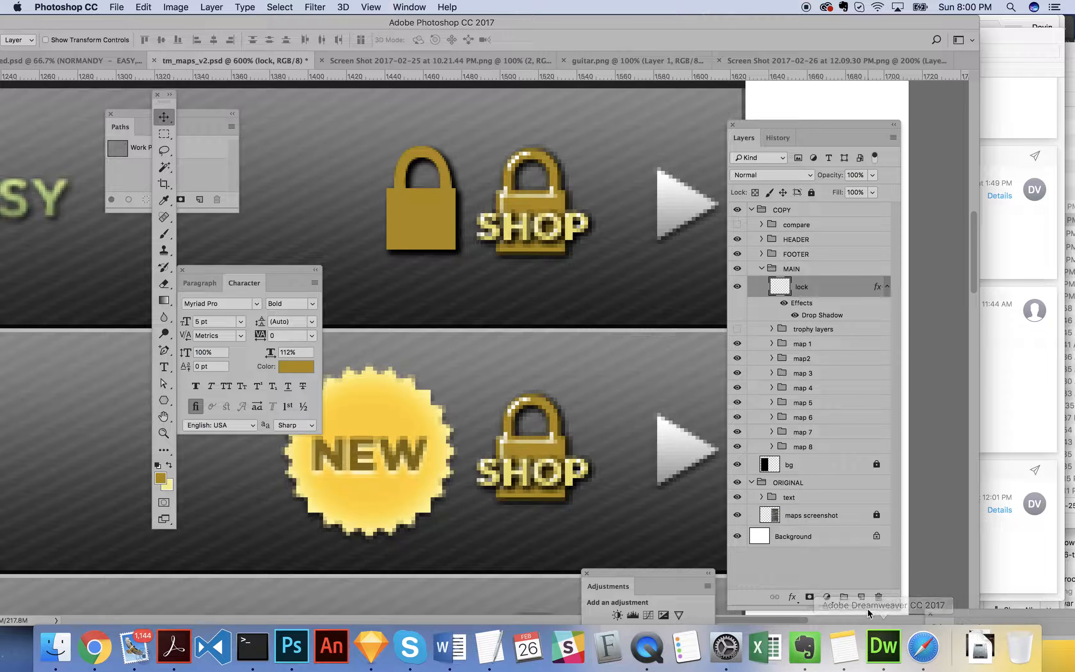
- Create a new layer above the lock layer and name it glow
click(861, 596)
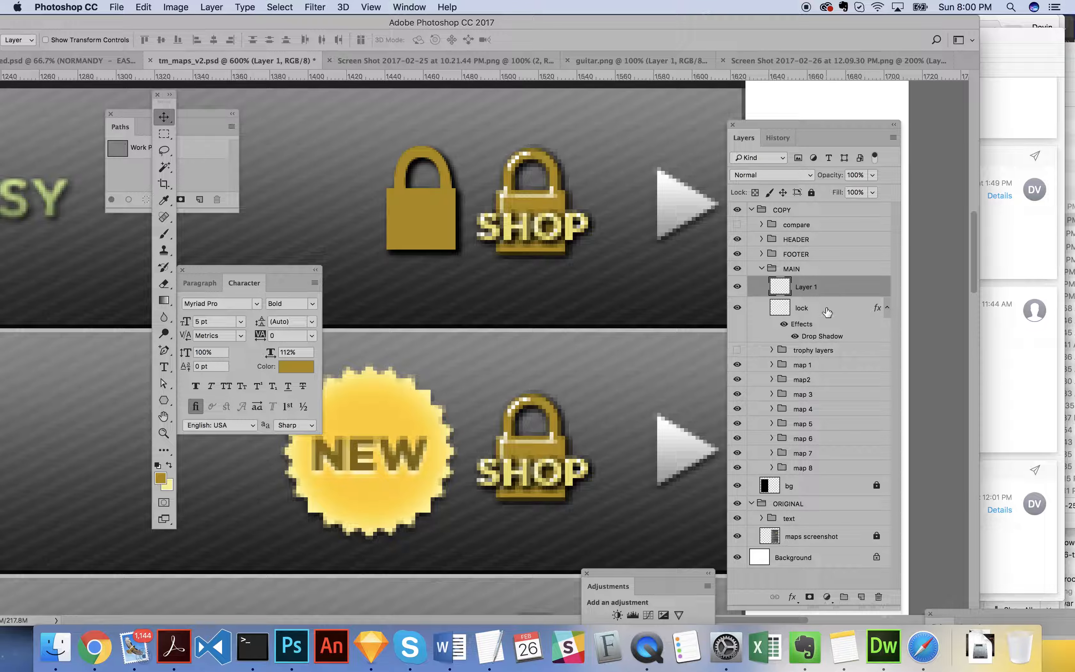
double_click(808, 287)
text(glow)
click(856, 293)
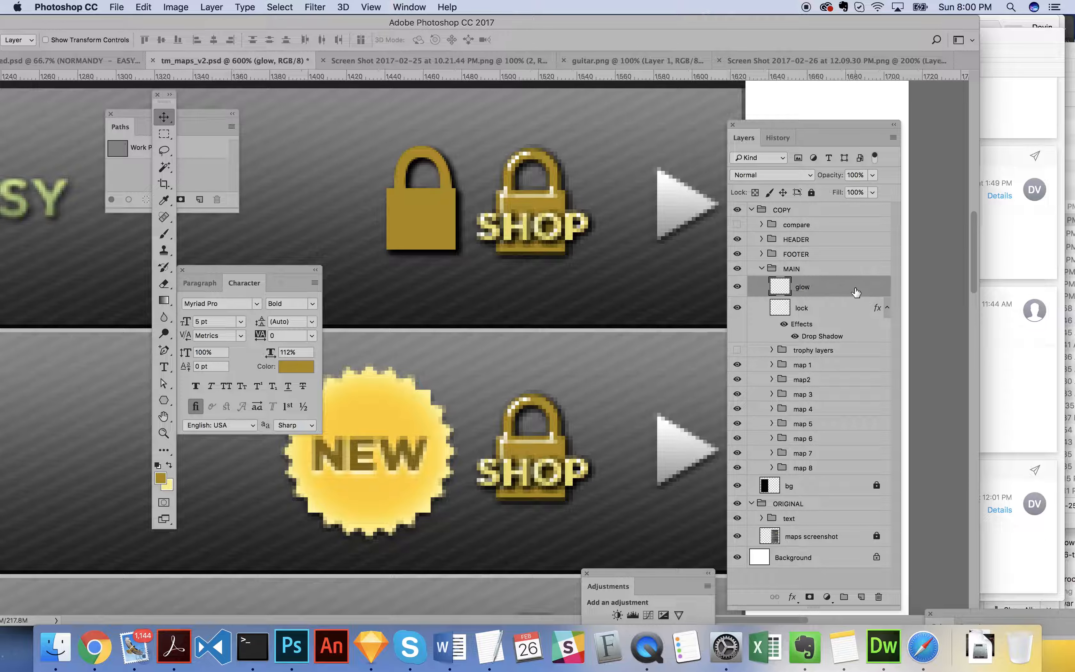
- Swap the foreground and background colors and set the foreground to the near-white f7f7f4
click(169, 465)
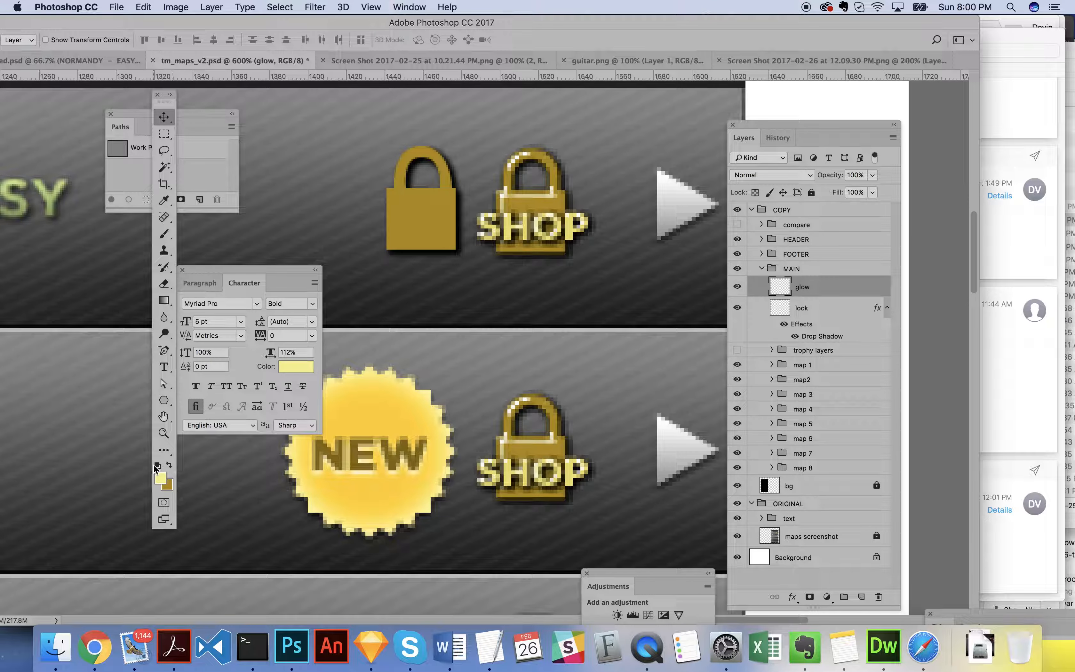
click(161, 478)
click(720, 371)
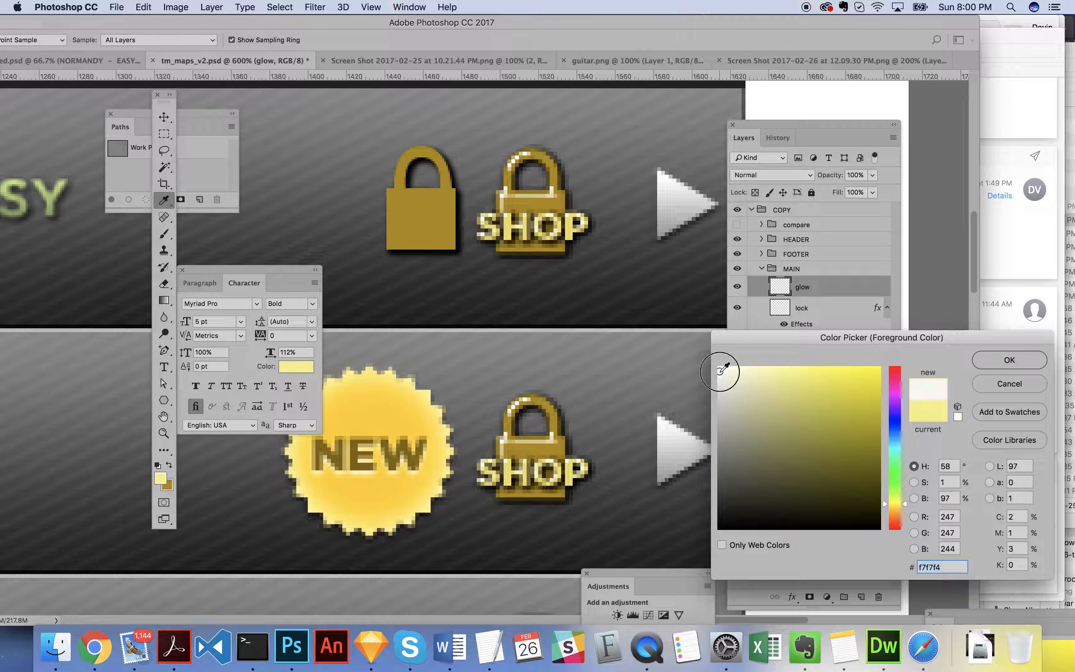
click(1008, 361)
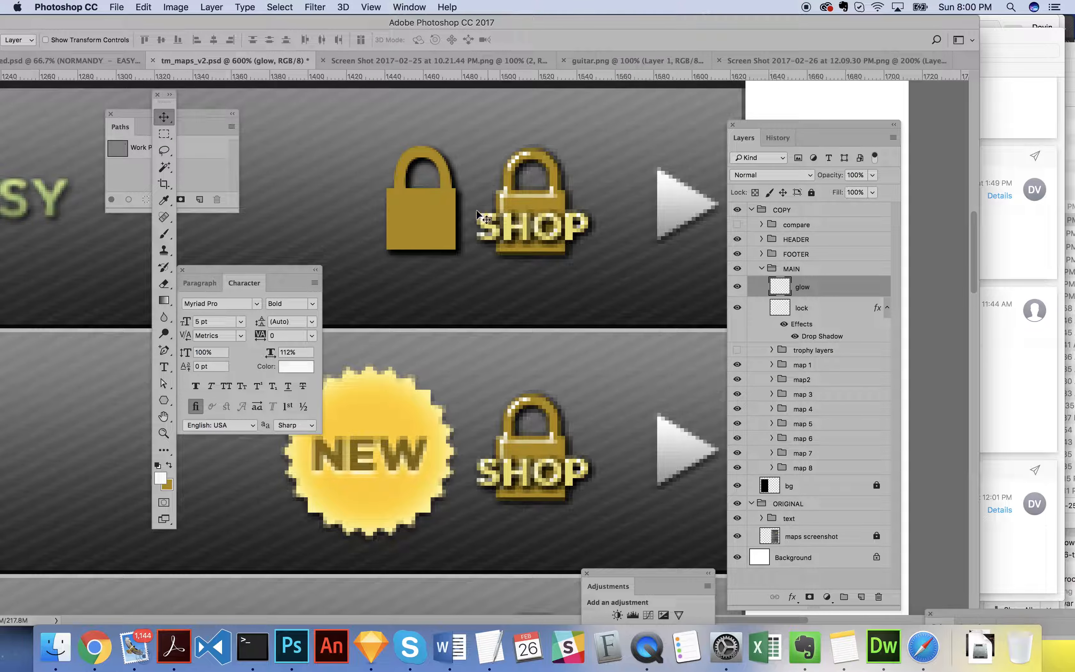
- Bring the padlocks into close-up view clear of the panels and set the Pencil tool to a 2 px tip
key(z)
drag(472, 198, 564, 315)
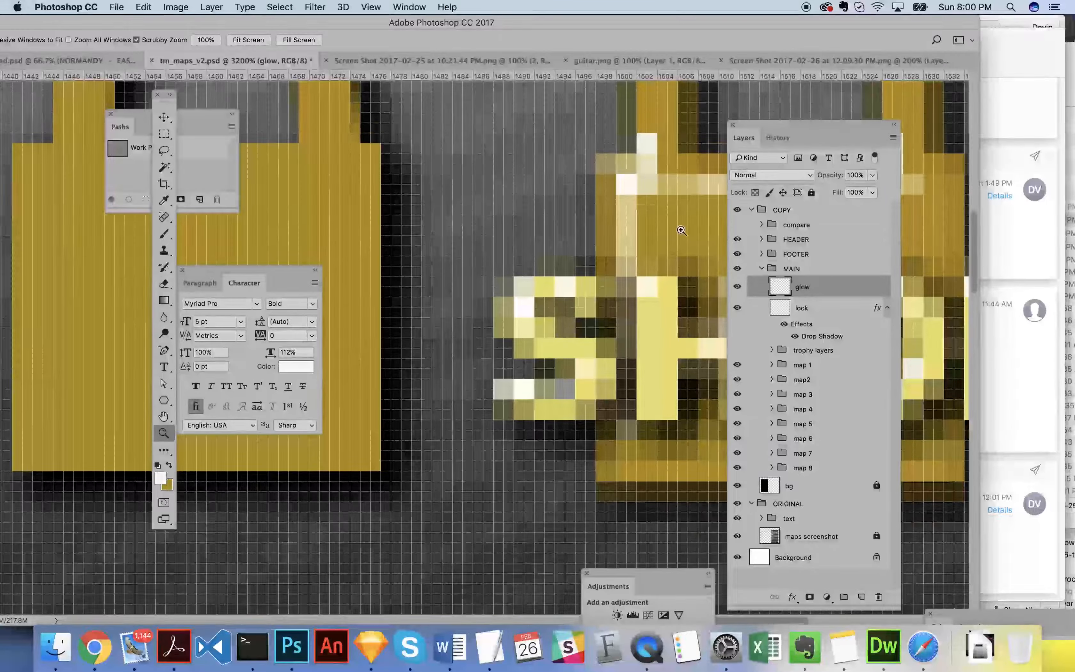
drag(774, 128, 365, 135)
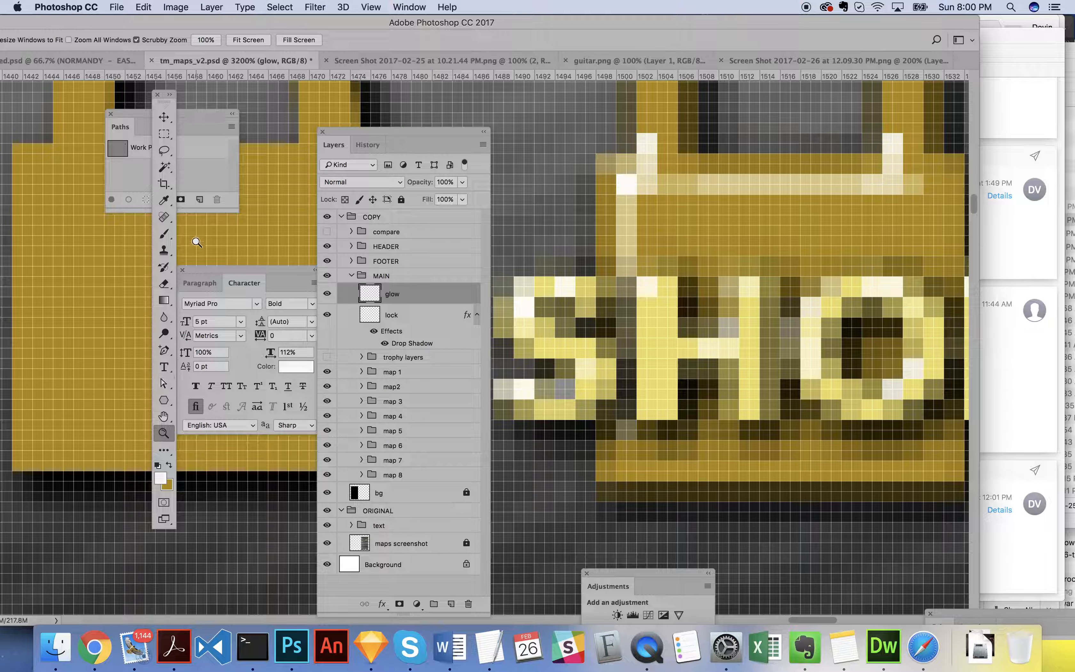
drag(171, 233, 211, 246)
drag(263, 22, 350, 20)
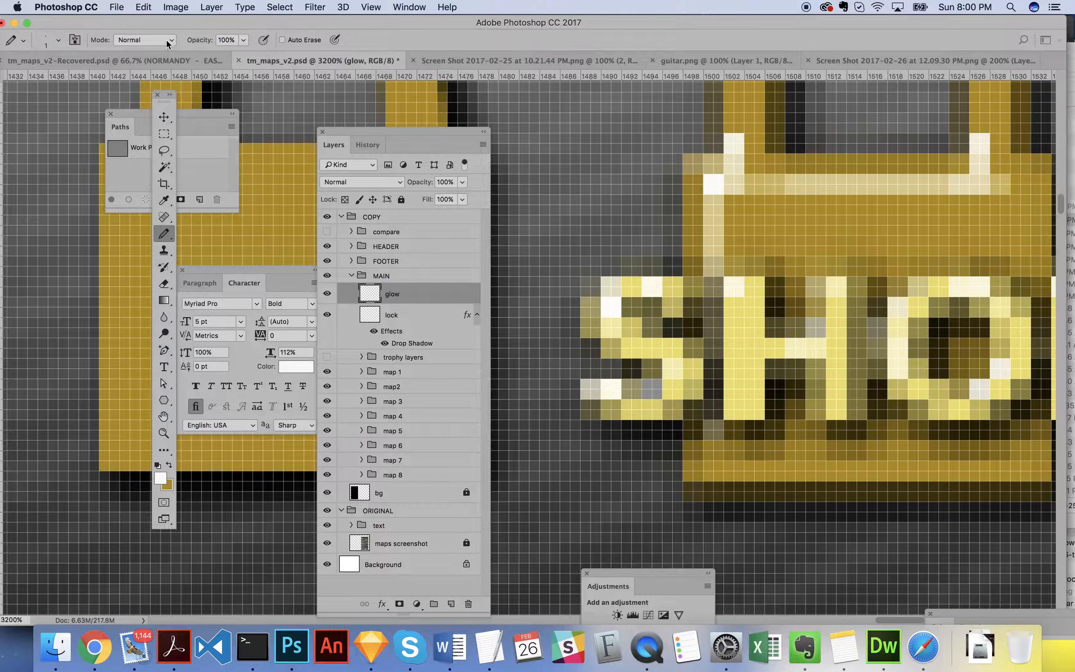
drag(132, 18, 157, 18)
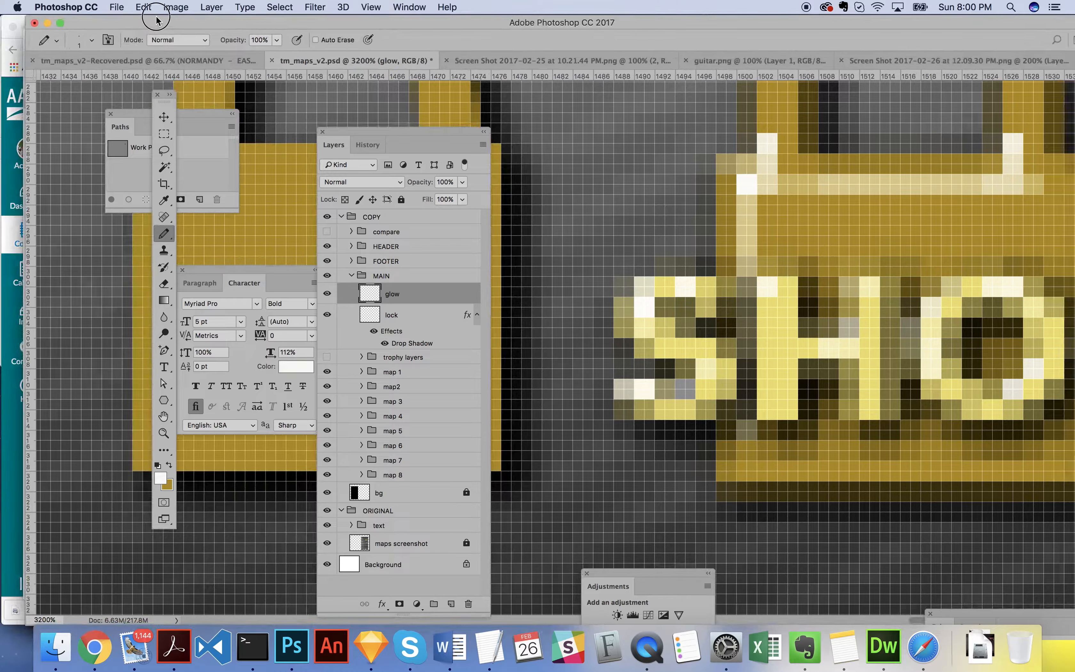
click(84, 40)
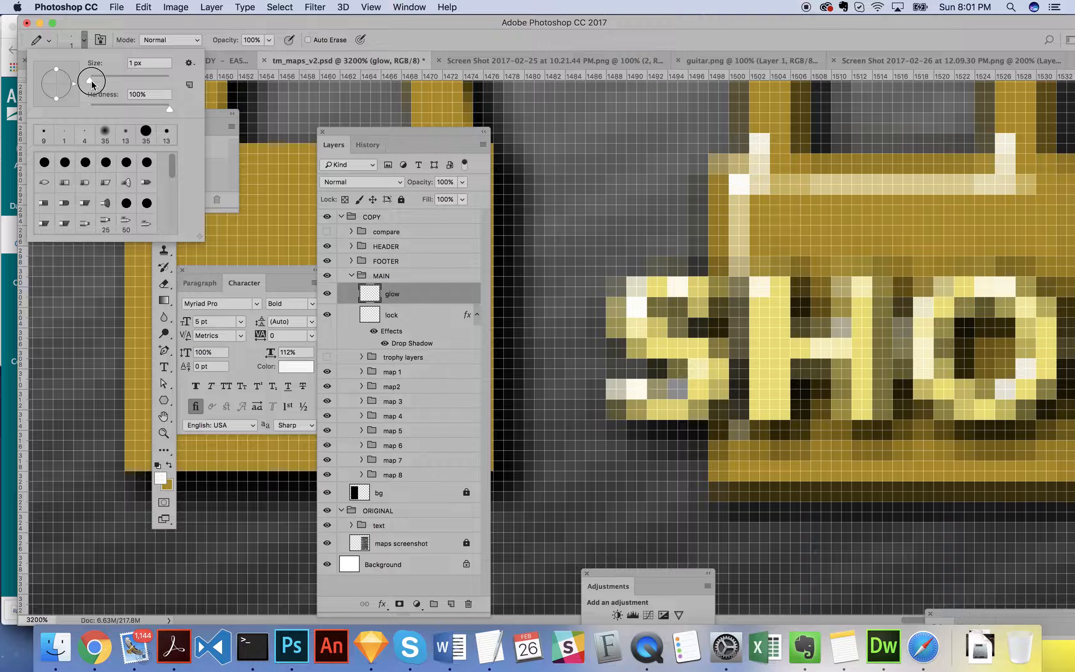
click(91, 80)
key(Return)
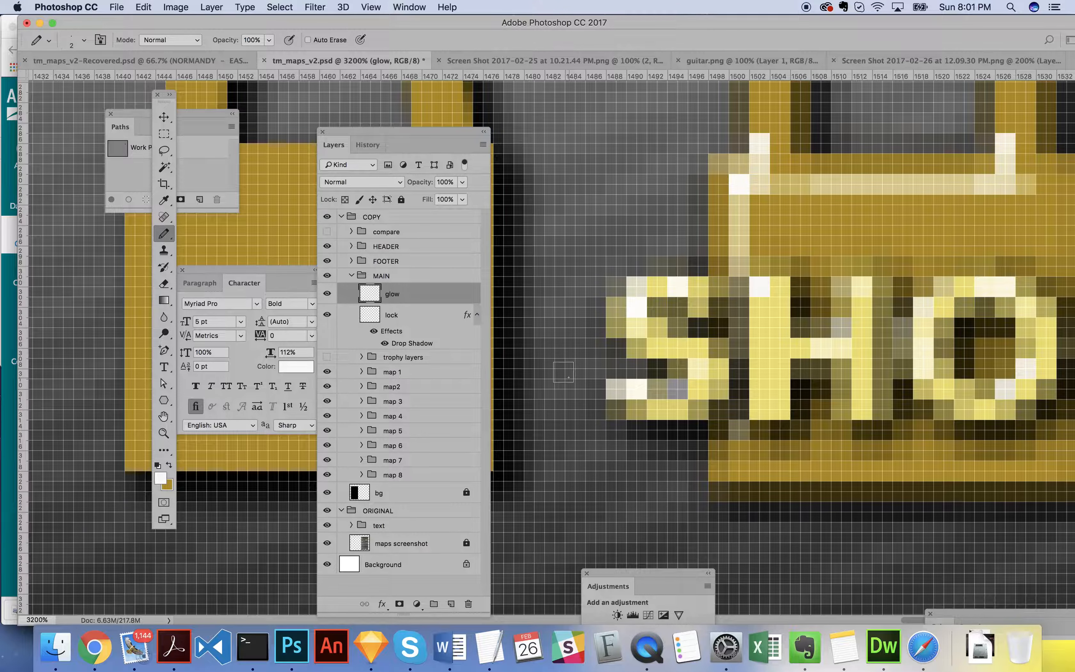
key(super+z)
click(791, 236)
key(super+z)
click(765, 169)
key(super+z)
- Pencil the brightest highlight spots over the SHOP padlock's shackle curve, shackle bases and body corner on the glow layer
scroll(732, 315, right, 5)
scroll(732, 315, up, 3)
drag(731, 313, 778, 369)
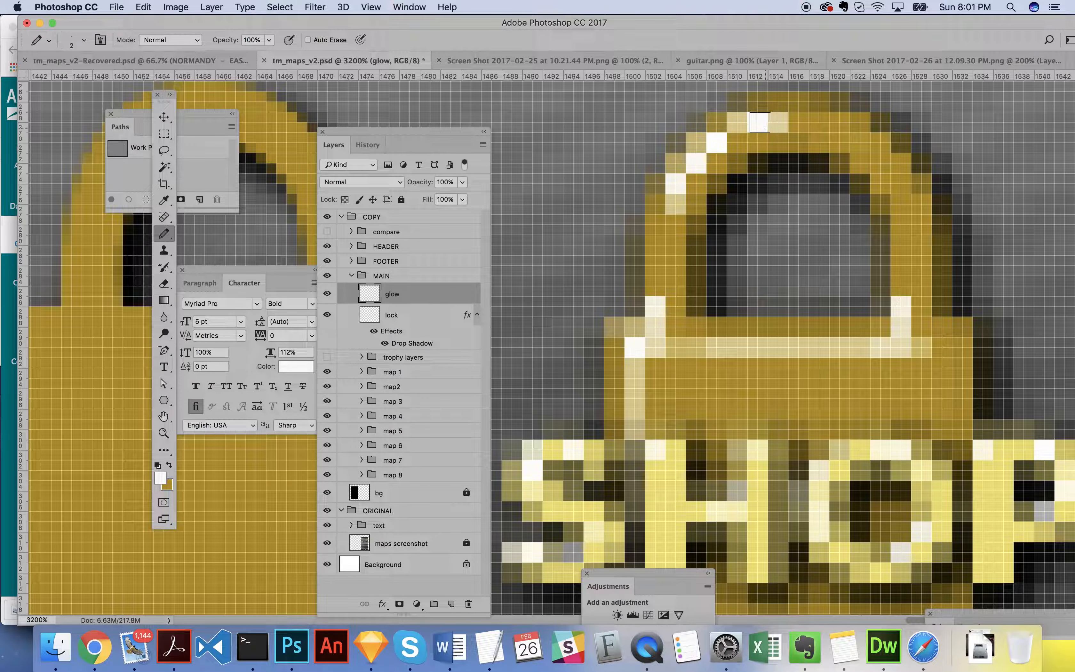
click(721, 148)
click(907, 313)
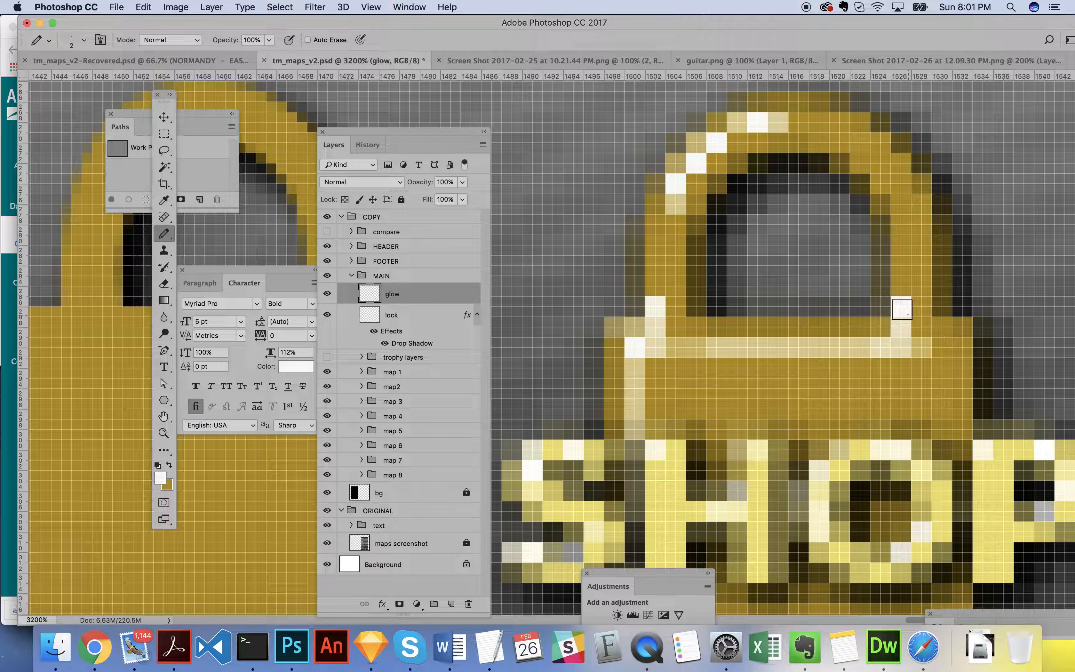
- Create another new layer above the glow layer and name it glow
click(451, 603)
double_click(396, 294)
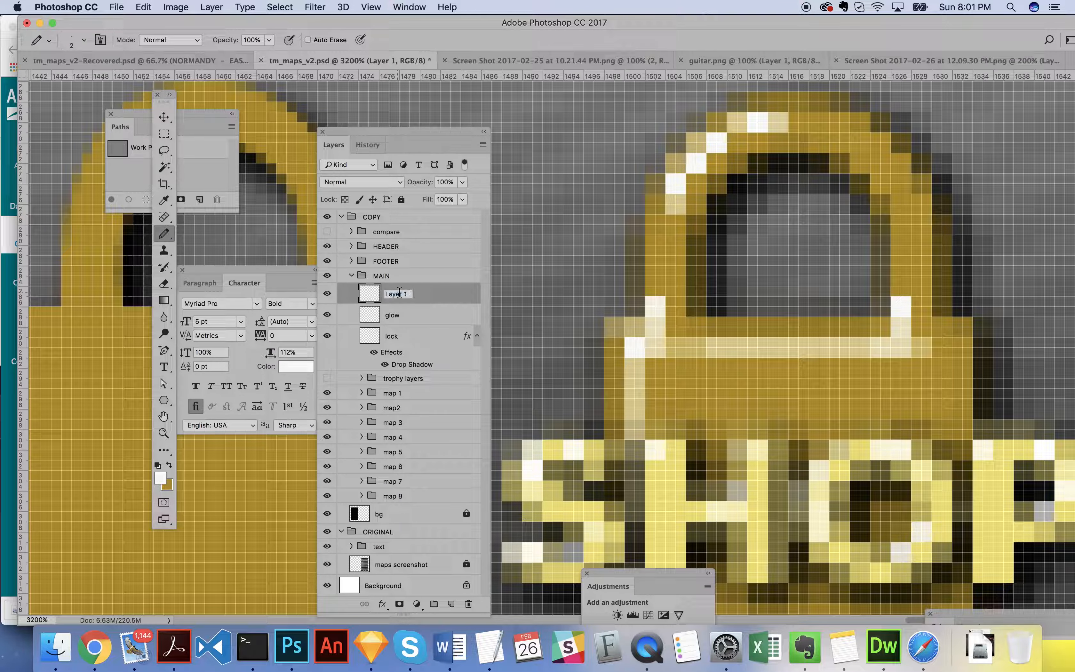
text(glow)
key(Return)
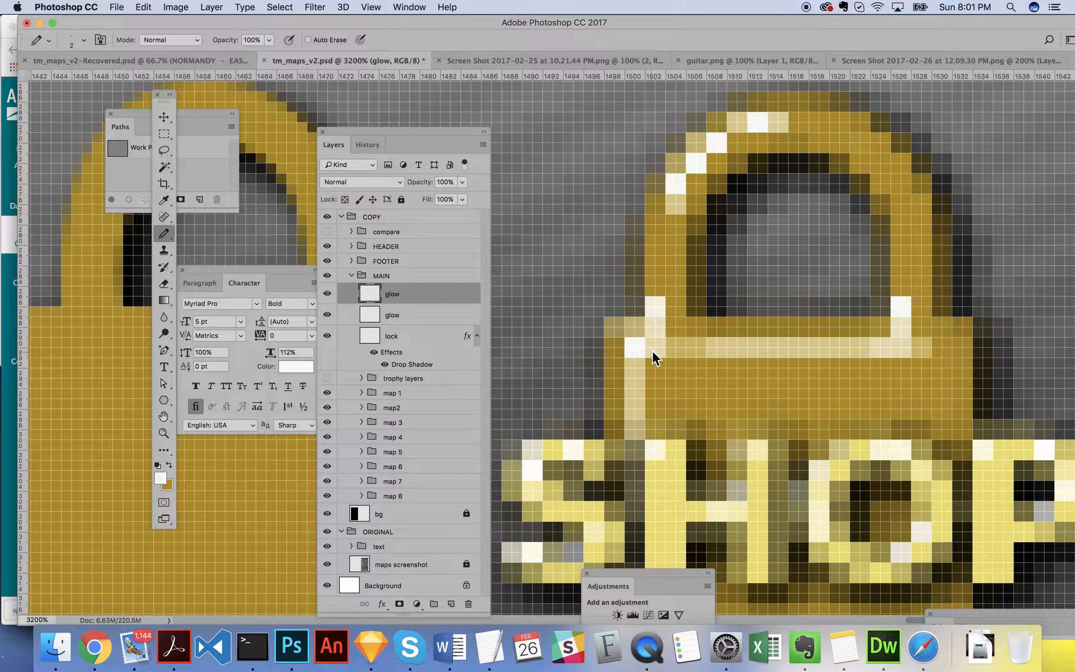
- Pencil the softer highlights along the SHOP padlock's body top edge, shackle curve and body side on the upper glow layer, undoing the stray last dab
drag(655, 348, 671, 347)
click(660, 335)
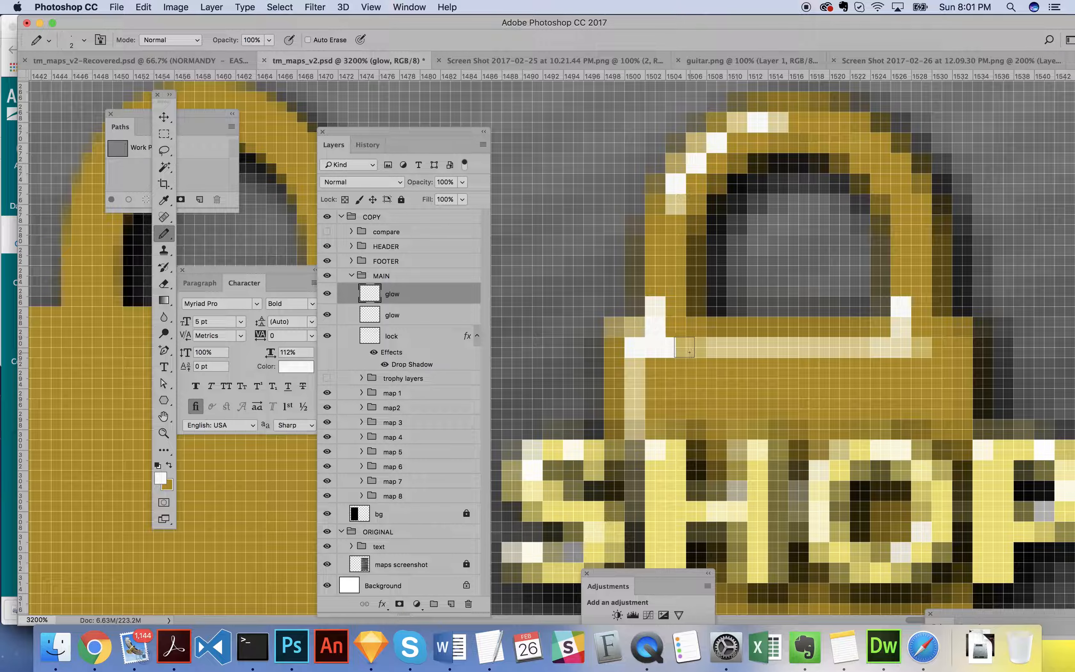
click(704, 352)
mouse_move(683, 347)
mouse_down()
mouse_move(934, 354)
mouse_move(906, 334)
mouse_up()
mouse_move(752, 141)
mouse_down()
mouse_move(779, 128)
mouse_move(739, 127)
mouse_move(682, 165)
mouse_move(677, 205)
mouse_up()
scroll(653, 398, down, 1)
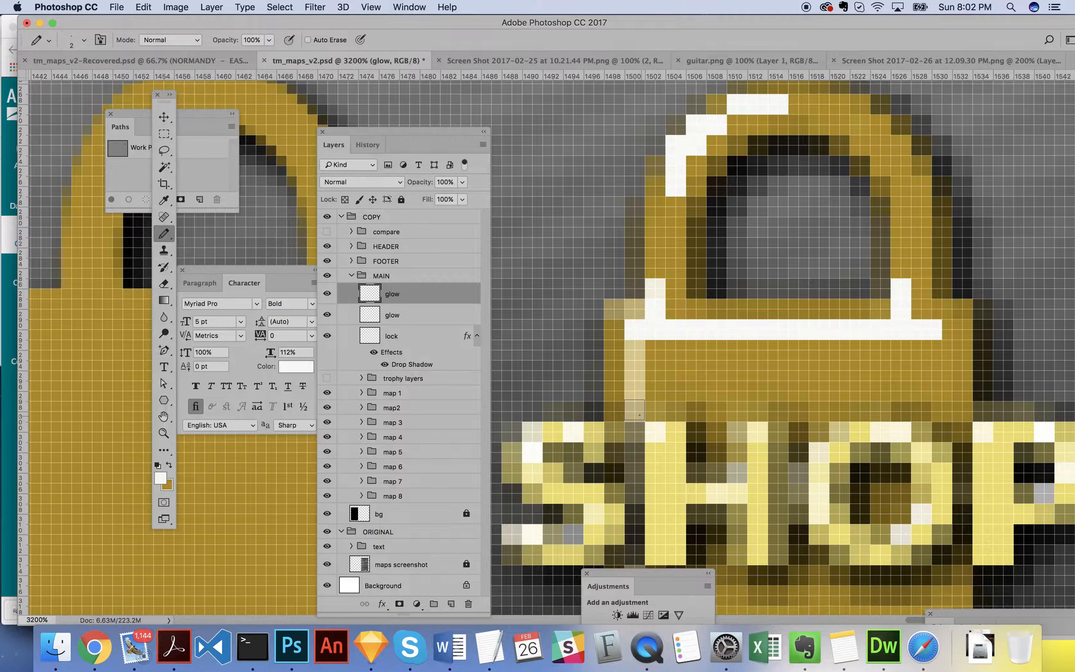
drag(635, 411, 639, 310)
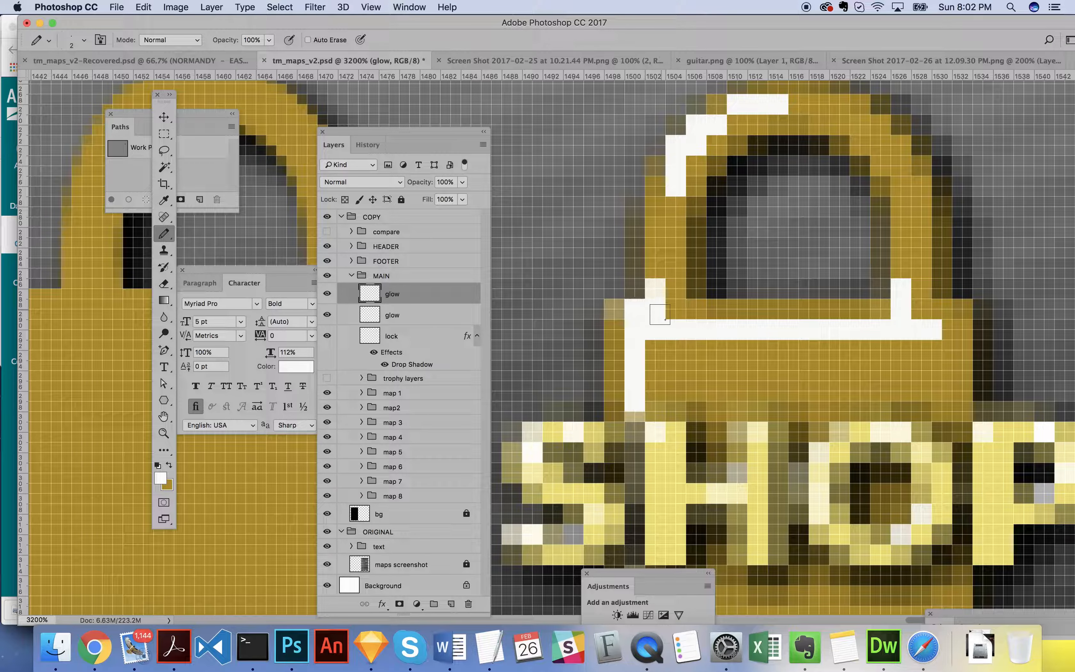
click(670, 289)
key(super+z)
- View the document at 100%, select both glow layers and move them onto the plain gold padlock in the Normandy row
key(z)
key(super+1)
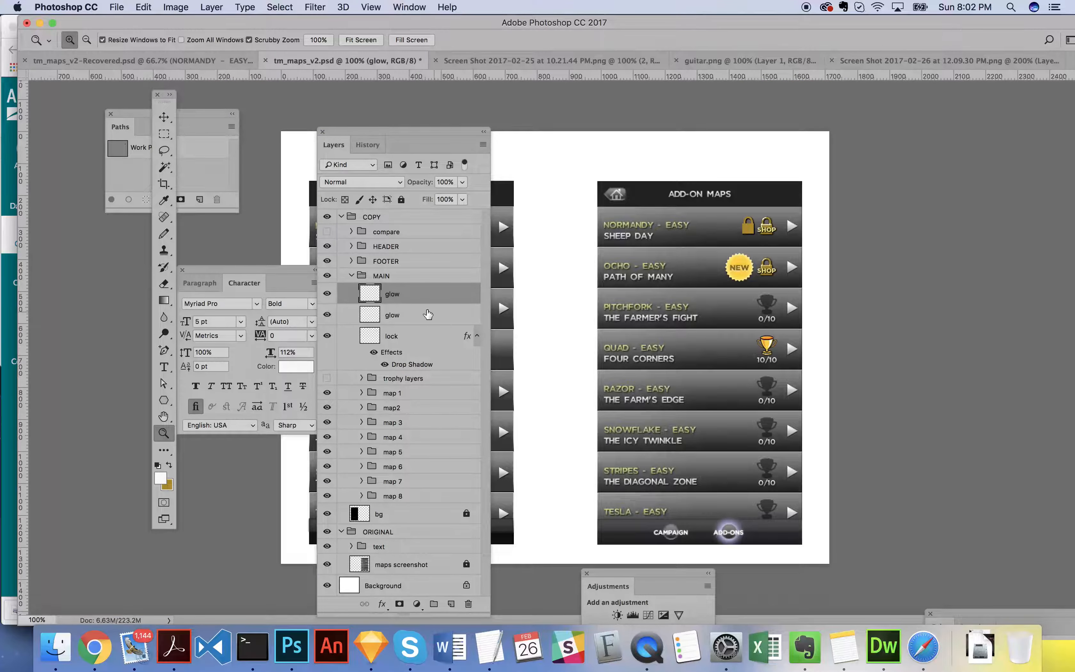
shift+click(413, 316)
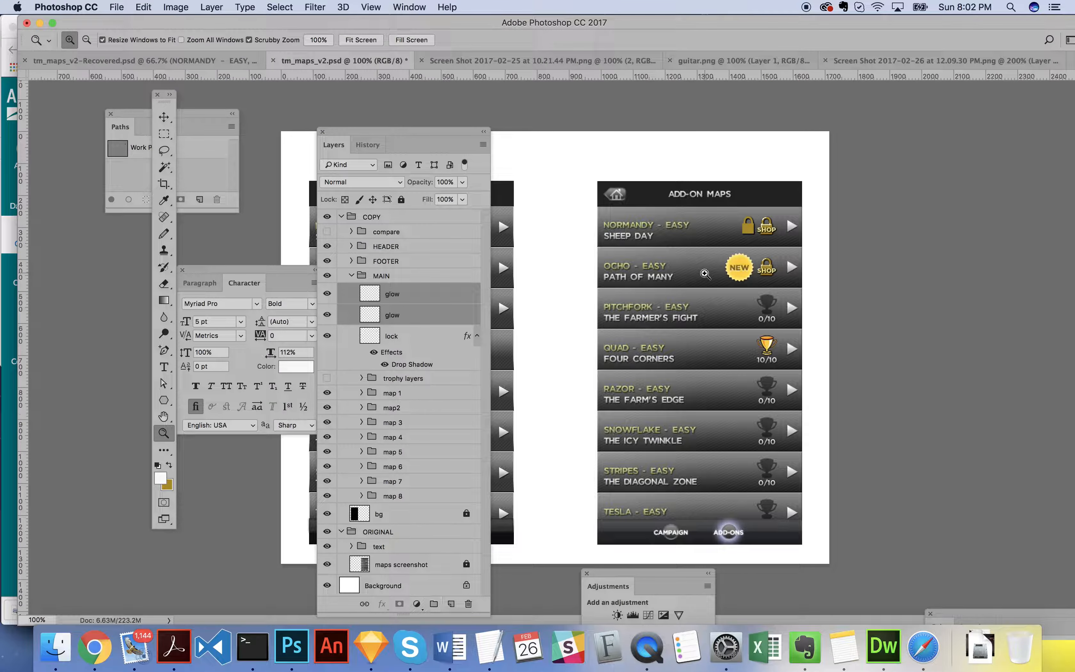
key(v)
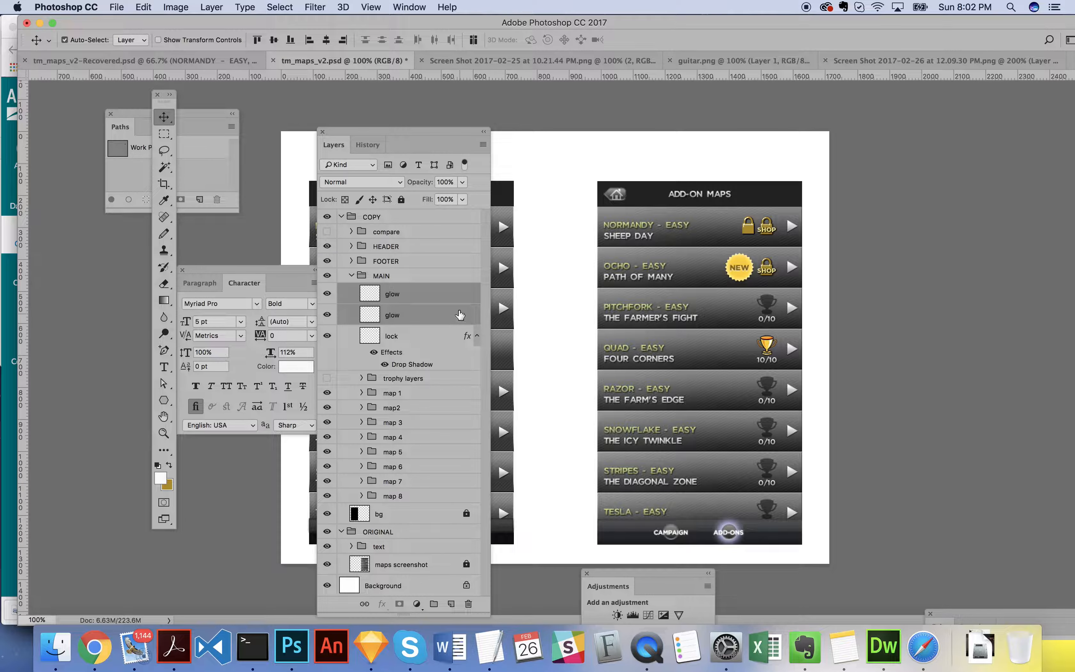
- Lower the opacity of both glow layers to 80%
click(463, 182)
drag(460, 202, 451, 200)
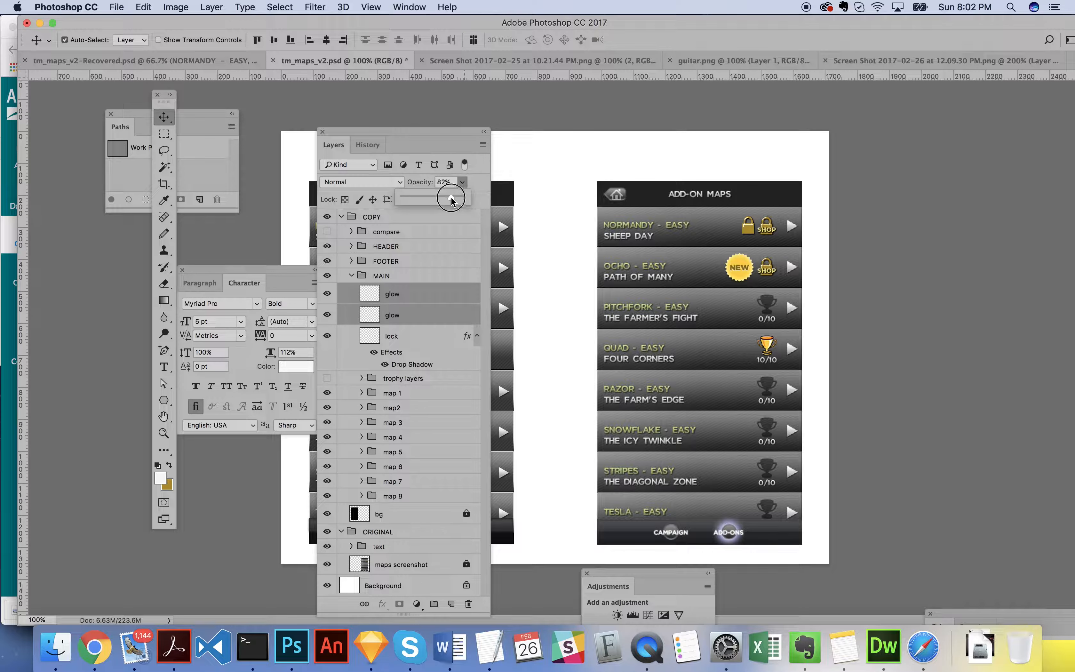
click(442, 311)
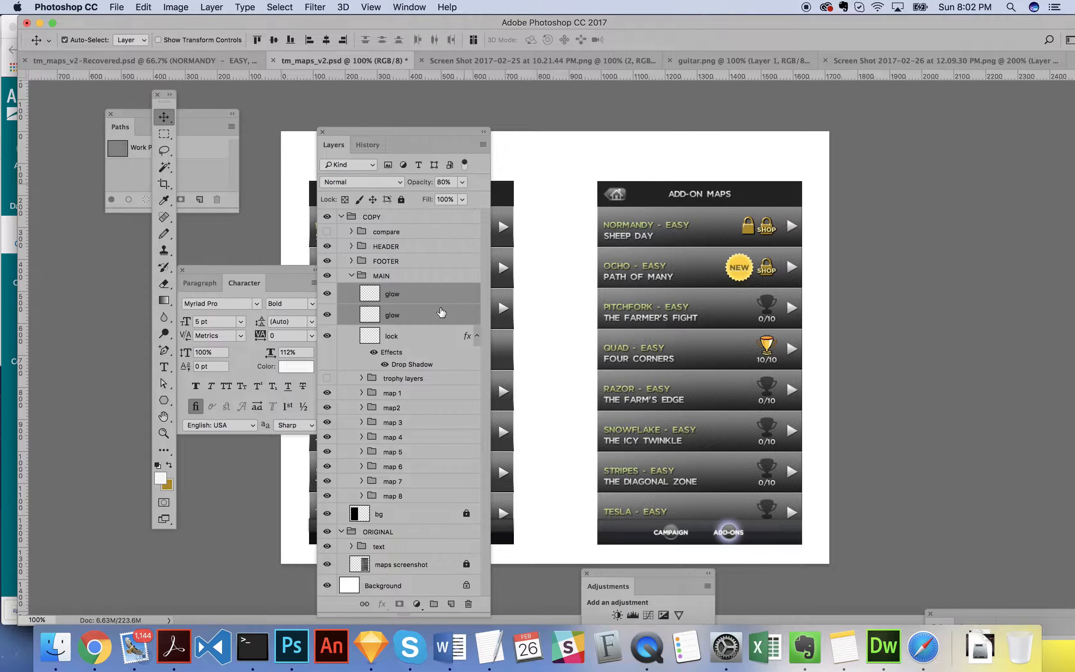
- Lower the opacity of only the upper glow layer to 60%
click(438, 299)
click(462, 182)
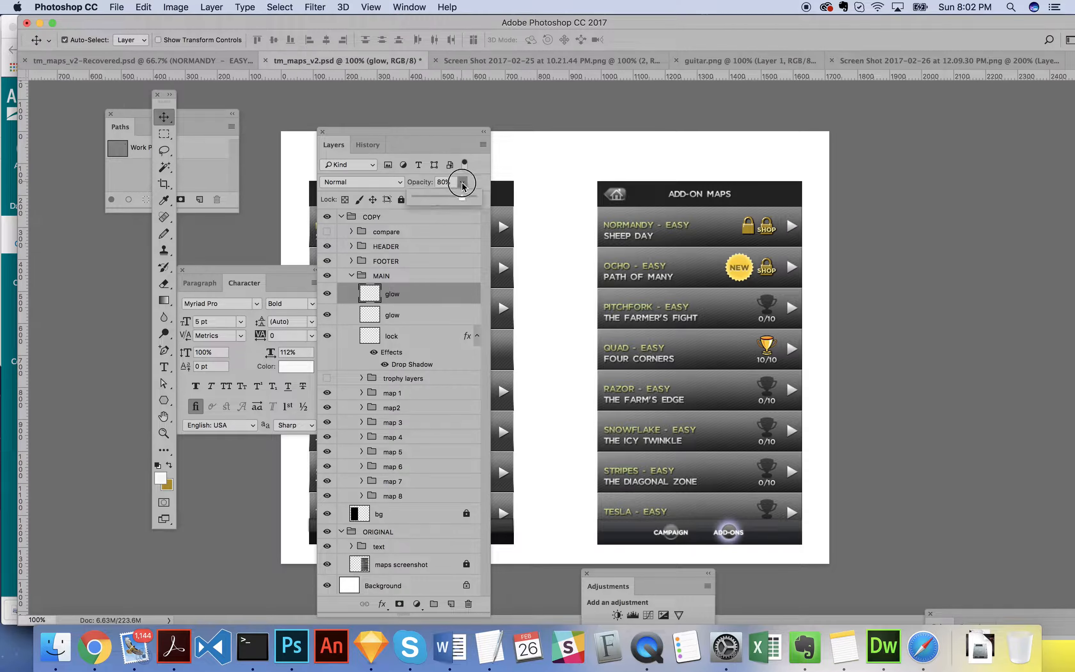
drag(463, 198, 451, 200)
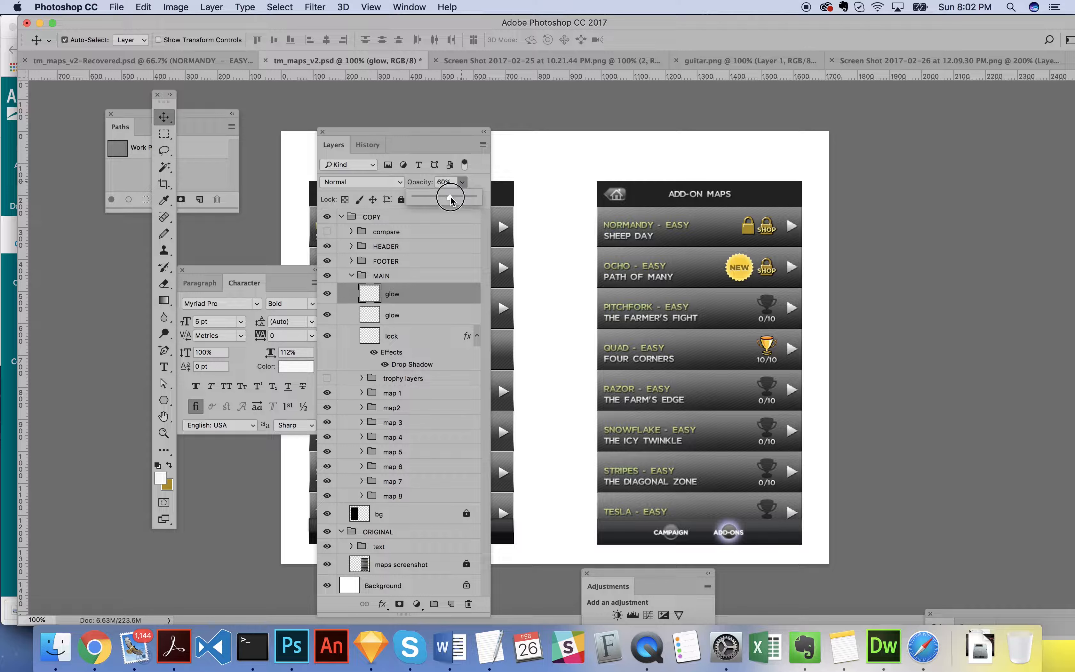